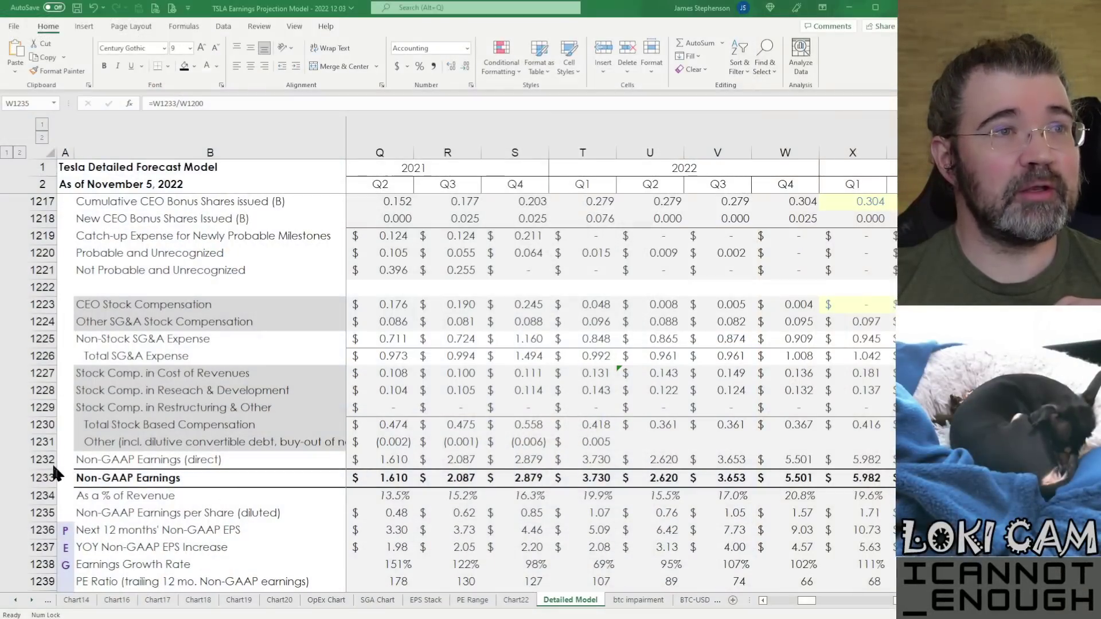
Select row 1235, the Non-GAAP Earnings per Share (diluted) row, on the Detailed Model sheet
{"action": "left_click", "coordinate": [40, 478]}
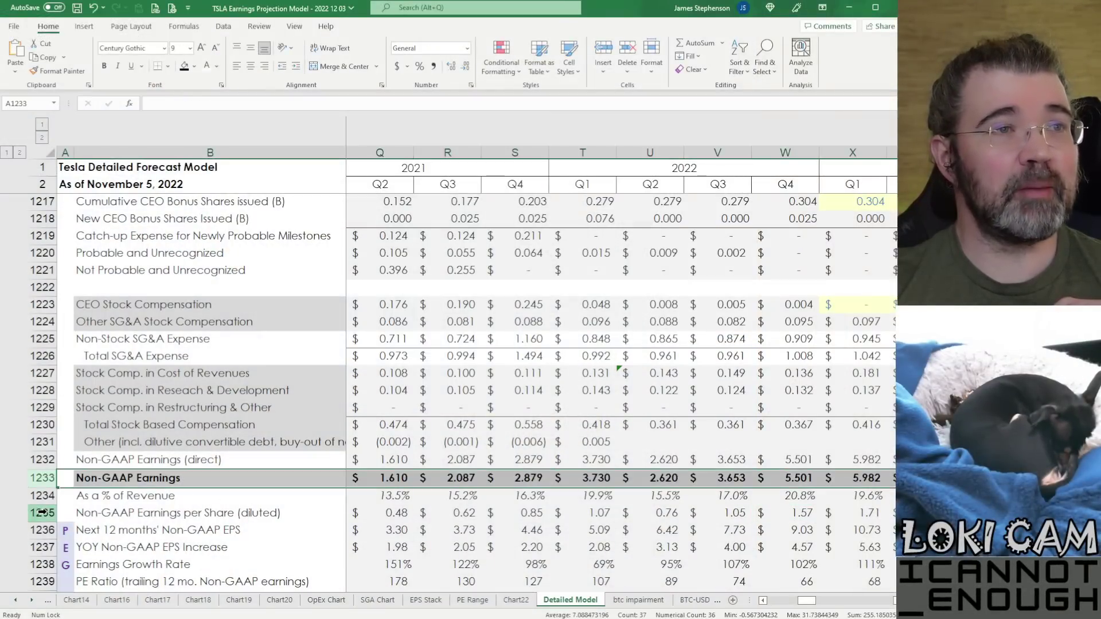
{"action": "left_click", "coordinate": [42, 513]}
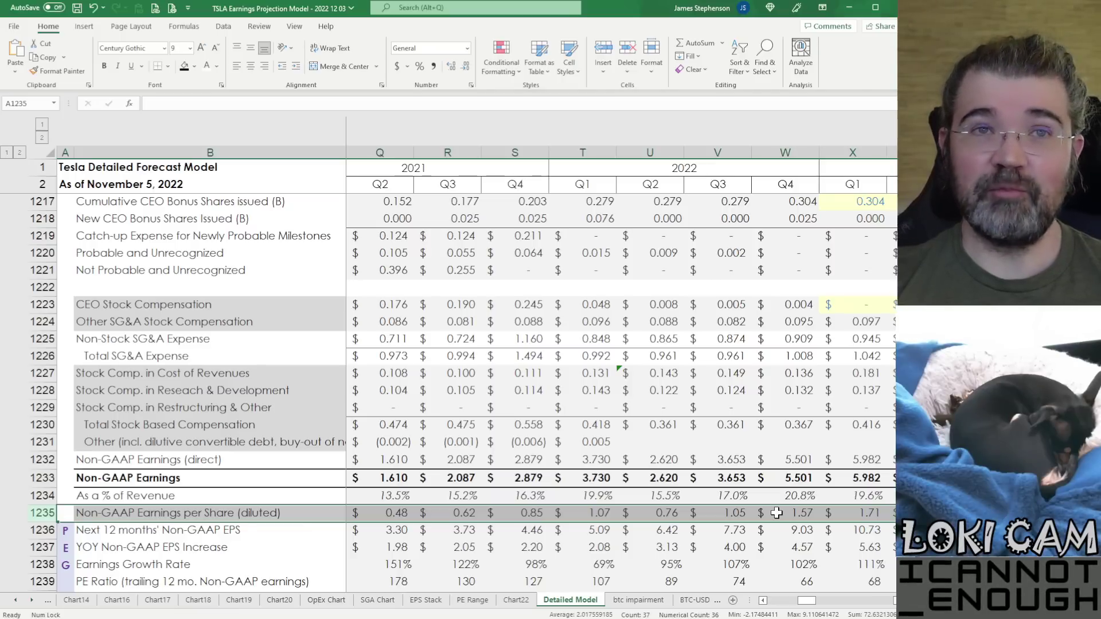
{"action": "scroll", "coordinate": [777, 513], "scroll_direction": "down", "scroll_amount": 4}
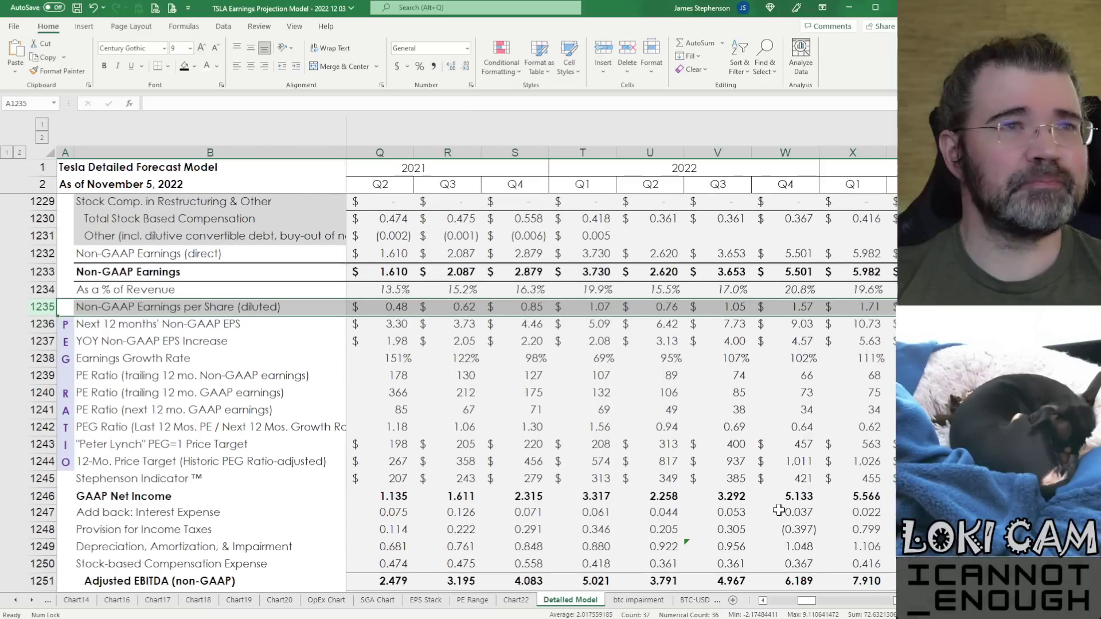
Select rows 1236 to 1244, from Next 12 months' Non-GAAP EPS through the 12-Mo. Price Target
{"action": "scroll", "coordinate": [779, 510], "scroll_direction": "down", "scroll_amount": 1}
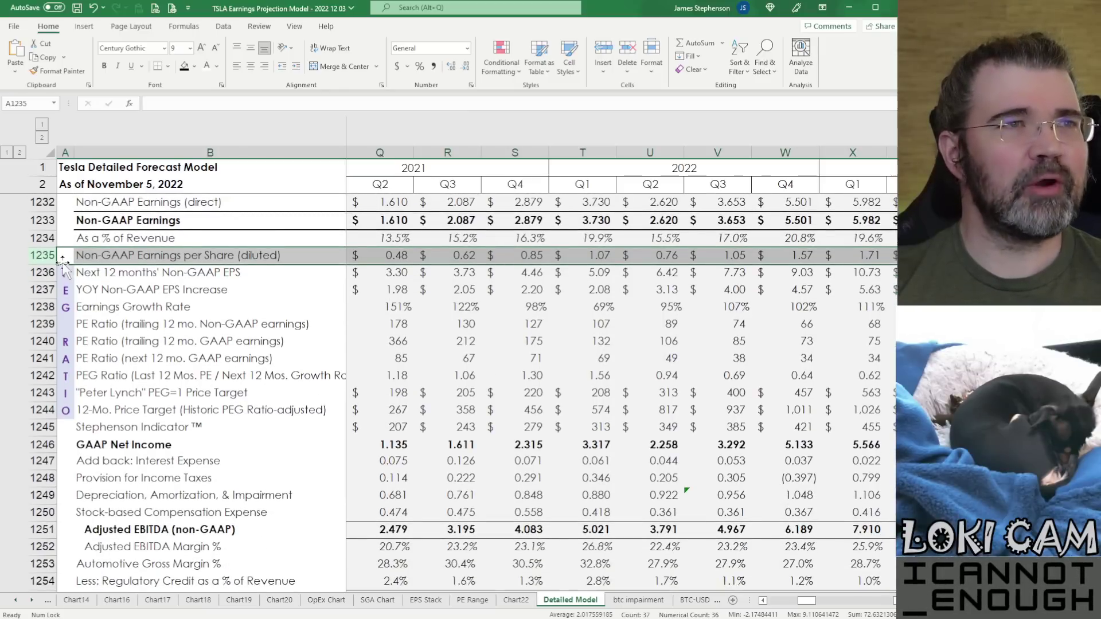
{"action": "left_click_drag", "start_coordinate": [41, 273], "coordinate": [38, 412]}
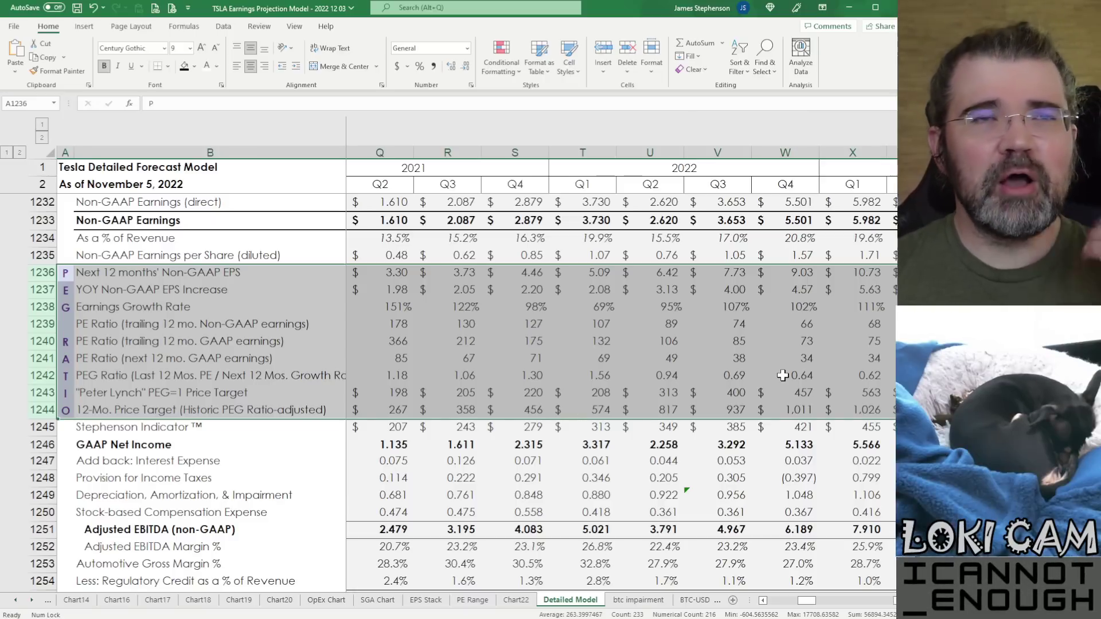
{"action": "left_click", "coordinate": [789, 274]}
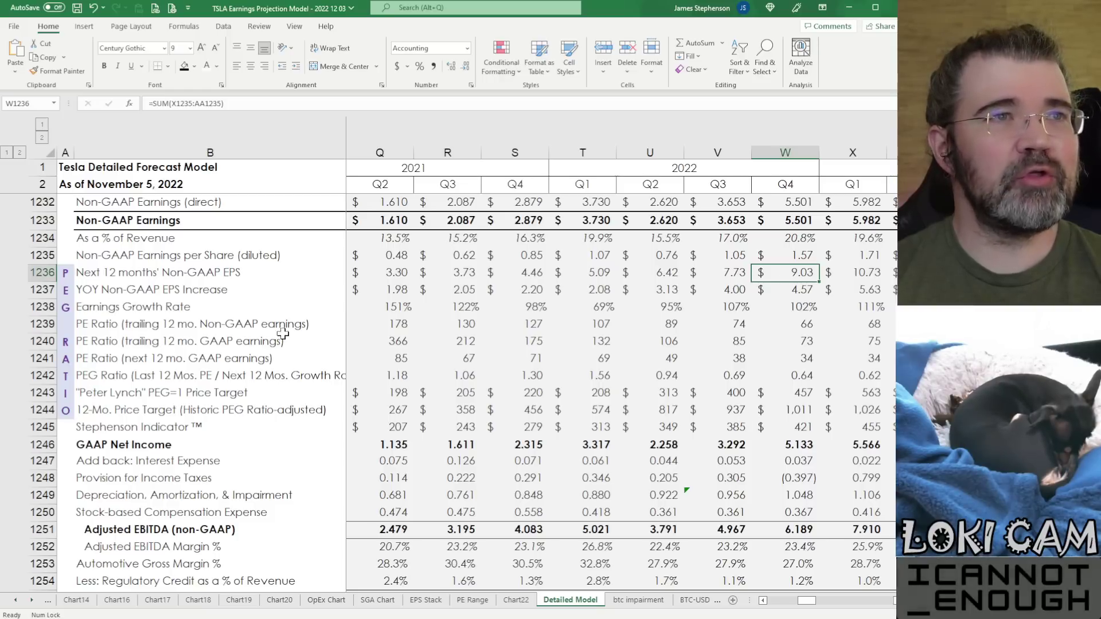
{"action": "left_click", "coordinate": [37, 275]}
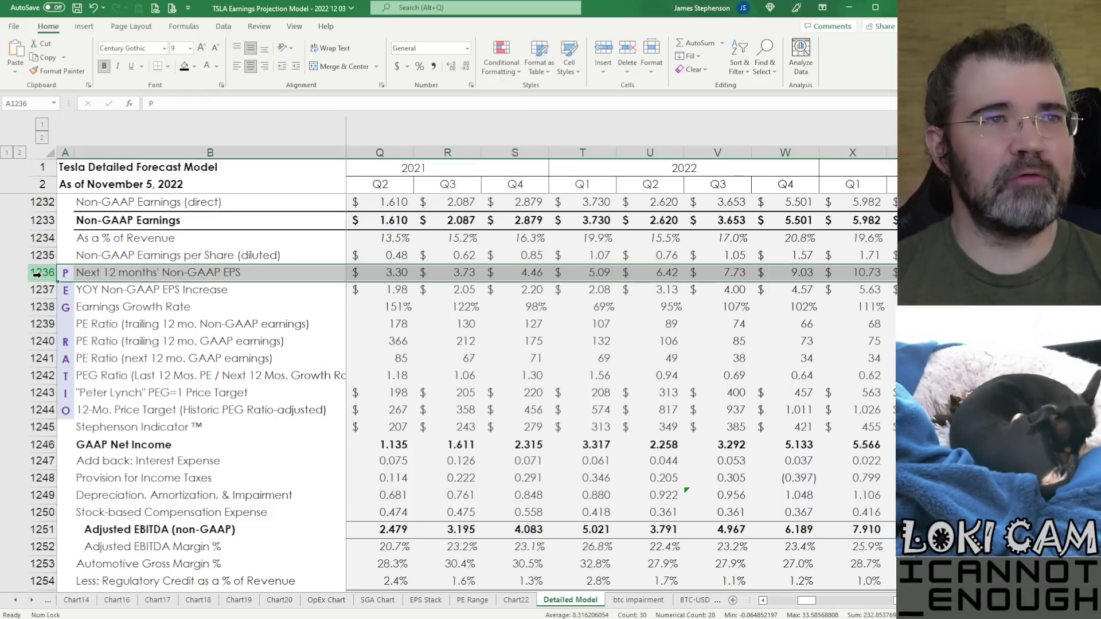
{"action": "left_click", "coordinate": [790, 274]}
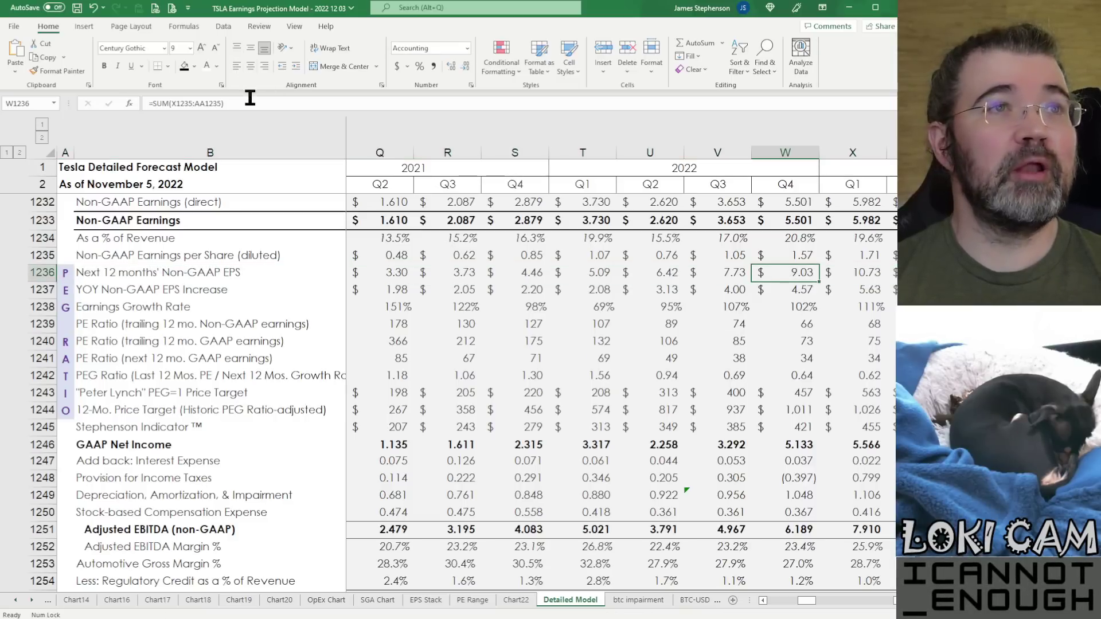
{"action": "key", "text": "F2"}
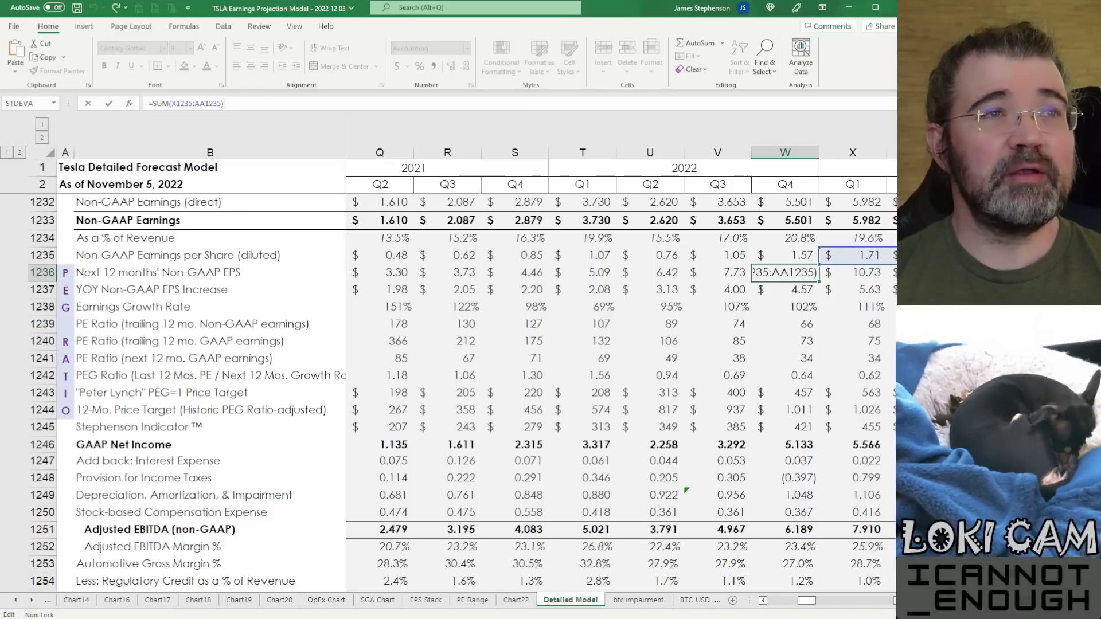
{"action": "scroll", "coordinate": [637, 305], "scroll_direction": "right", "scroll_amount": 3}
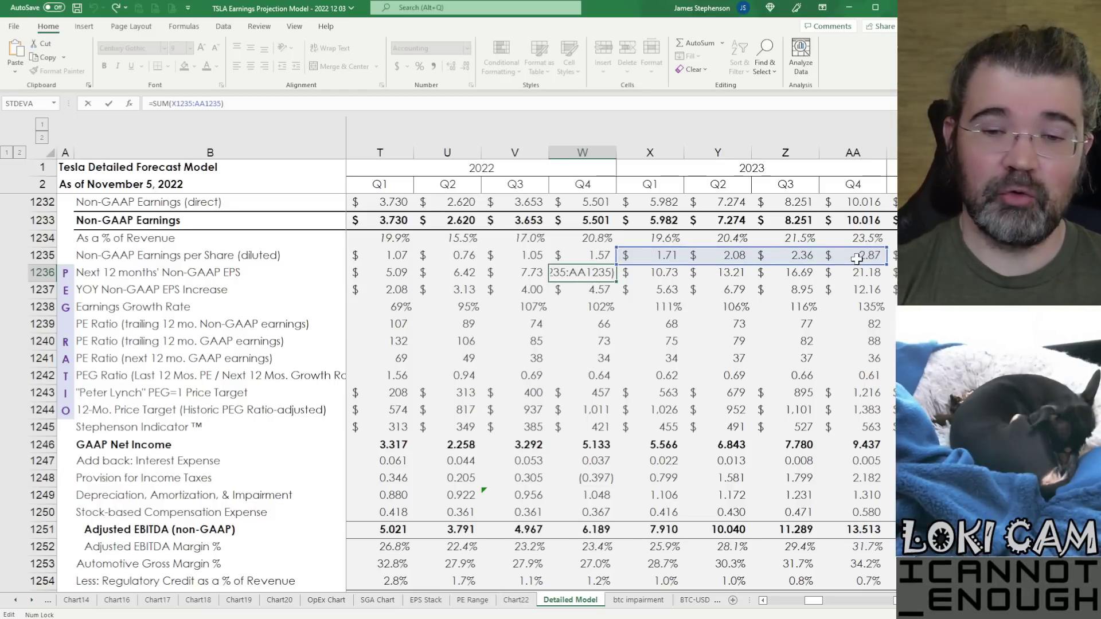
{"action": "key", "text": "Return"}
{"action": "key", "text": "Up"}
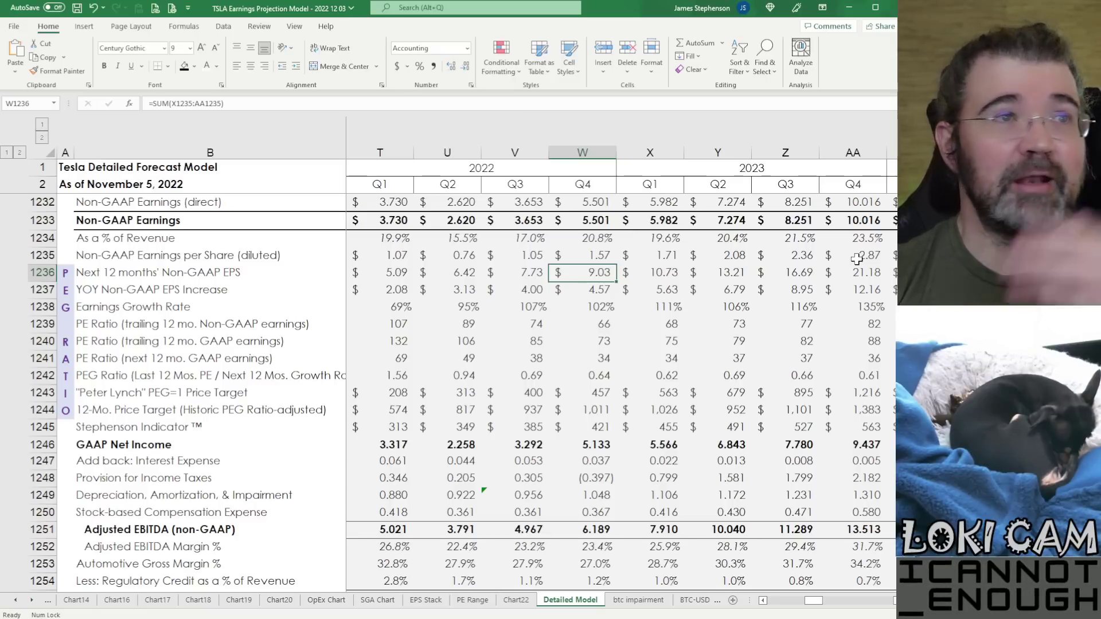
{"action": "key", "text": "Down"}
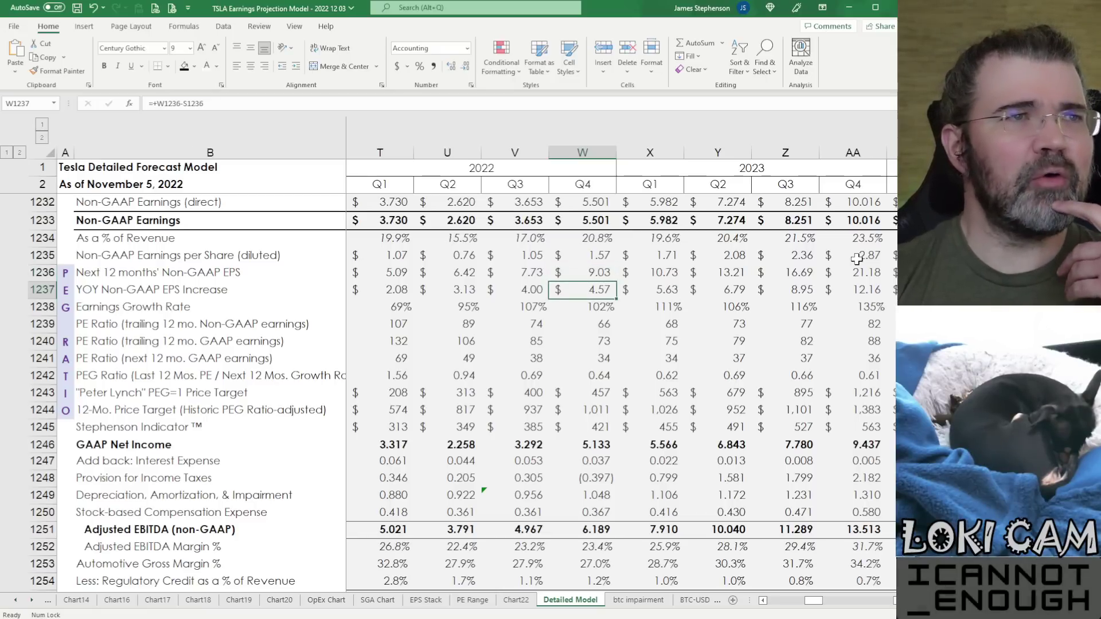
{"action": "left_click", "coordinate": [179, 101]}
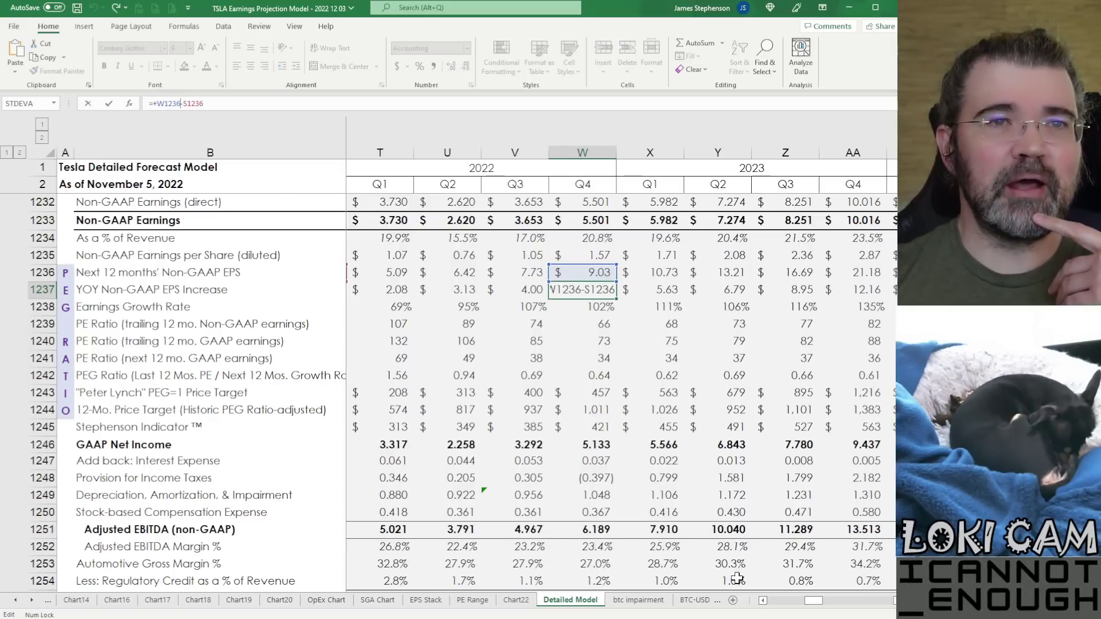
{"action": "left_click", "coordinate": [763, 601]}
{"action": "left_click", "coordinate": [763, 600]}
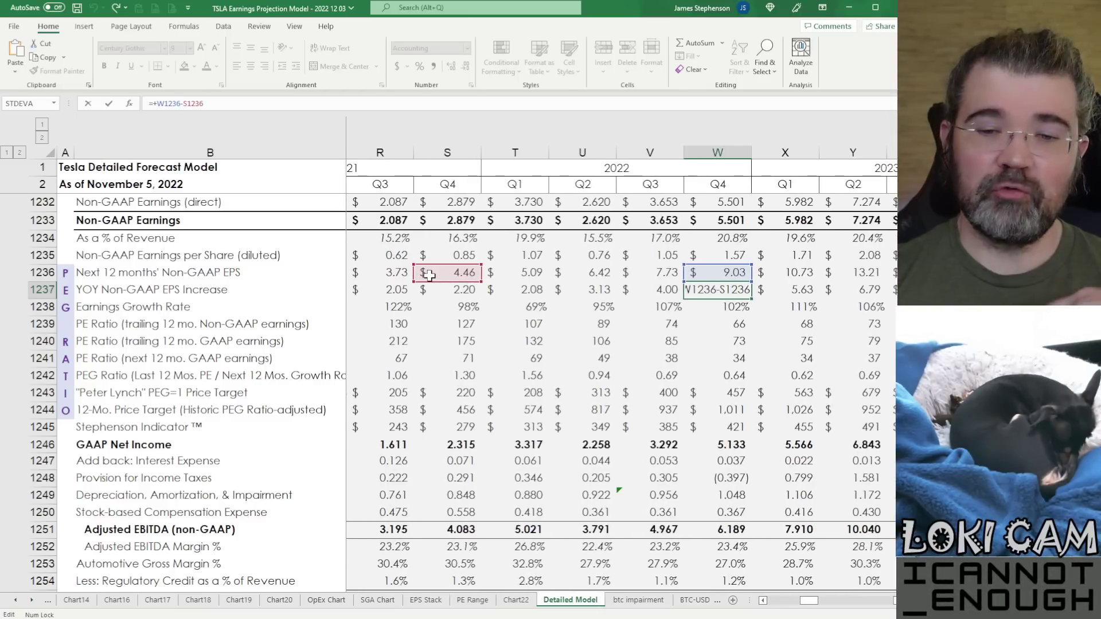
{"action": "key", "text": "Return"}
{"action": "key", "text": "Up"}
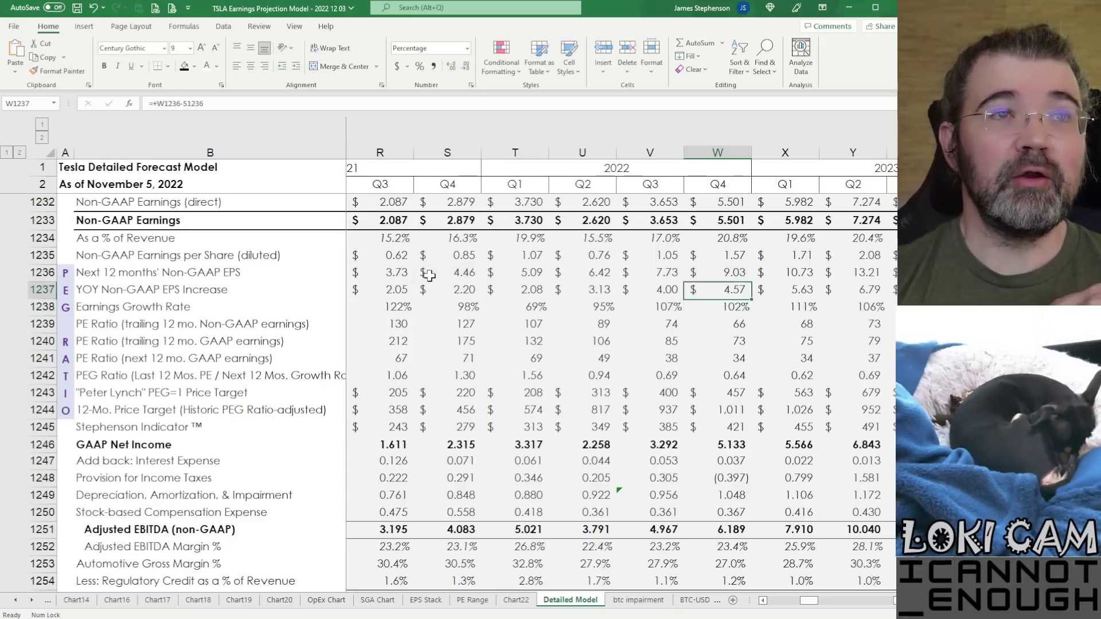
{"action": "key", "text": "Up"}
{"action": "key", "text": "Left"}
{"action": "key", "text": "Left"}
{"action": "key", "text": "Left"}
{"action": "key", "text": "Left"}
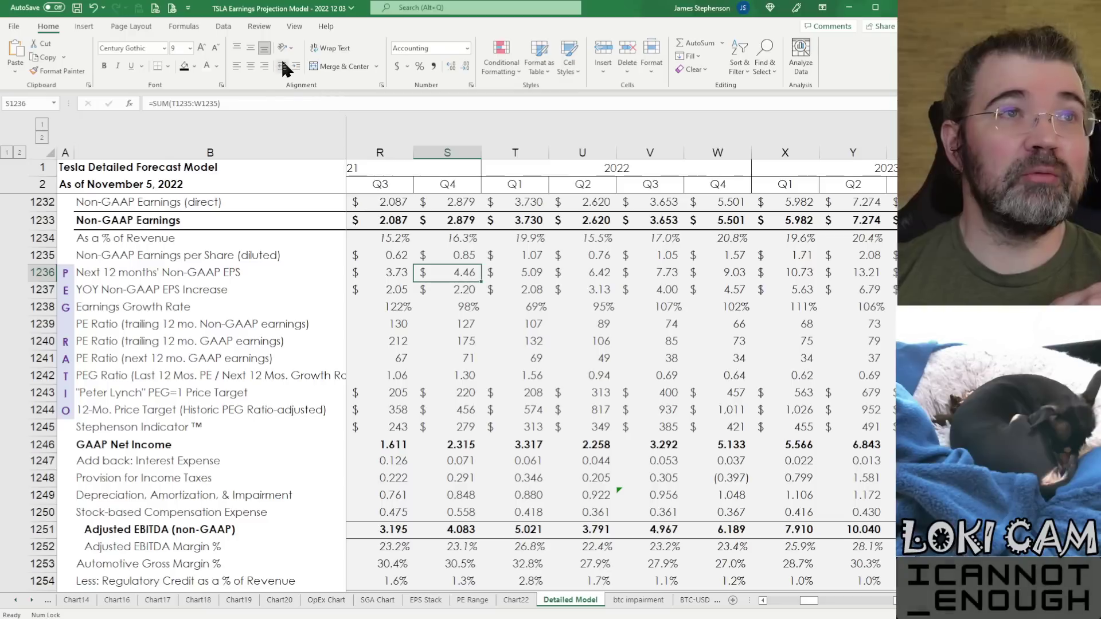
{"action": "key", "text": "F2"}
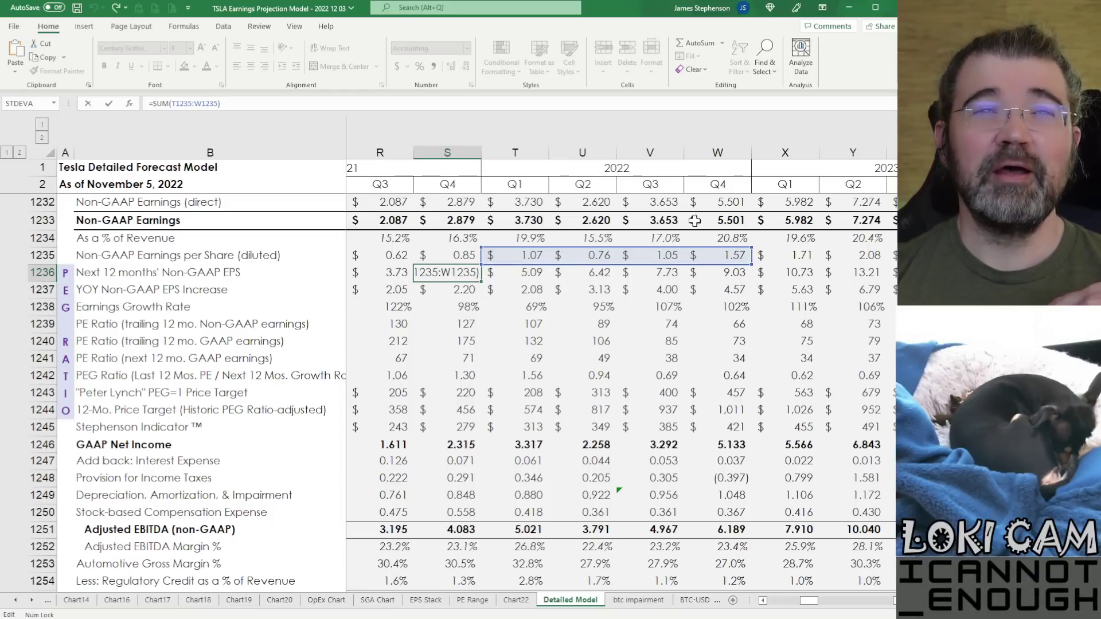
{"action": "key", "text": "Return"}
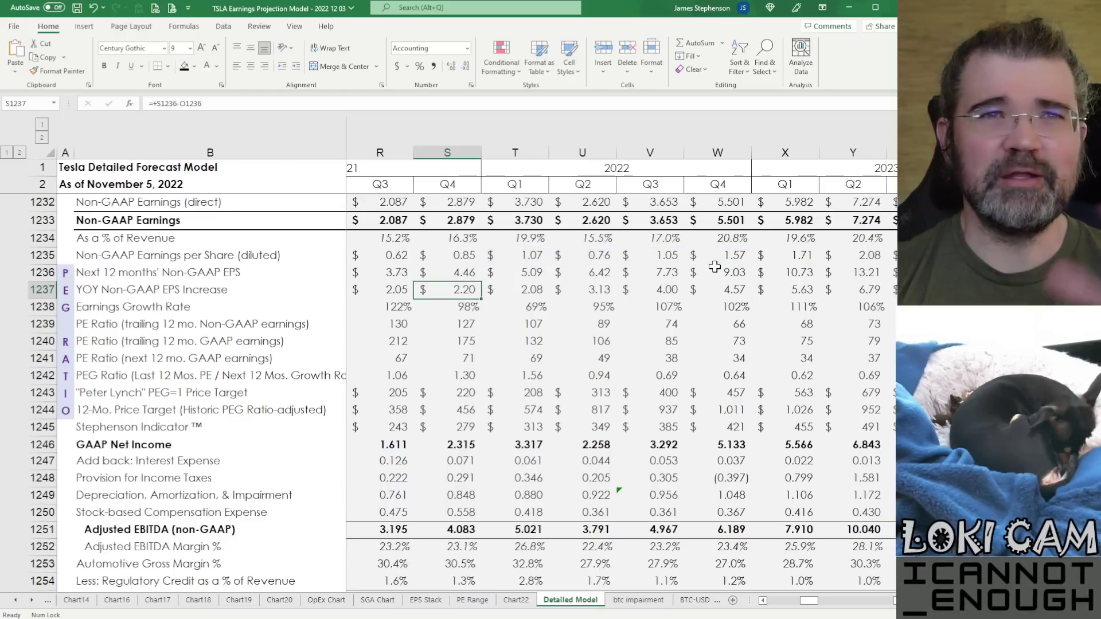
{"action": "key", "text": "Right"}
{"action": "key", "text": "Right"}
{"action": "key", "text": "Right"}
{"action": "key", "text": "Right"}
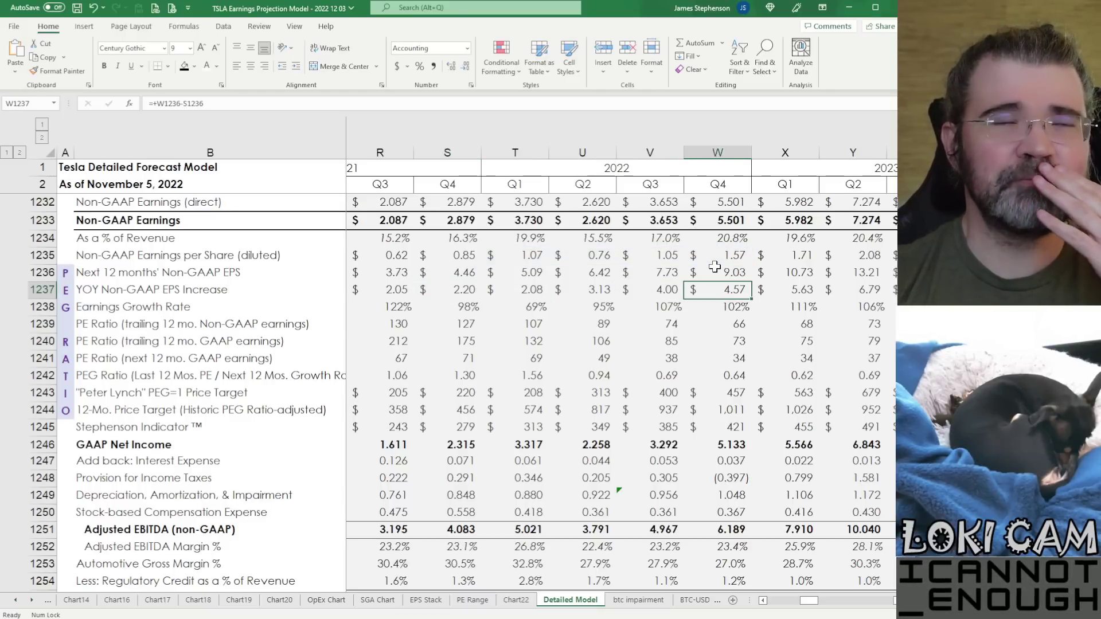
{"action": "left_click", "coordinate": [231, 99]}
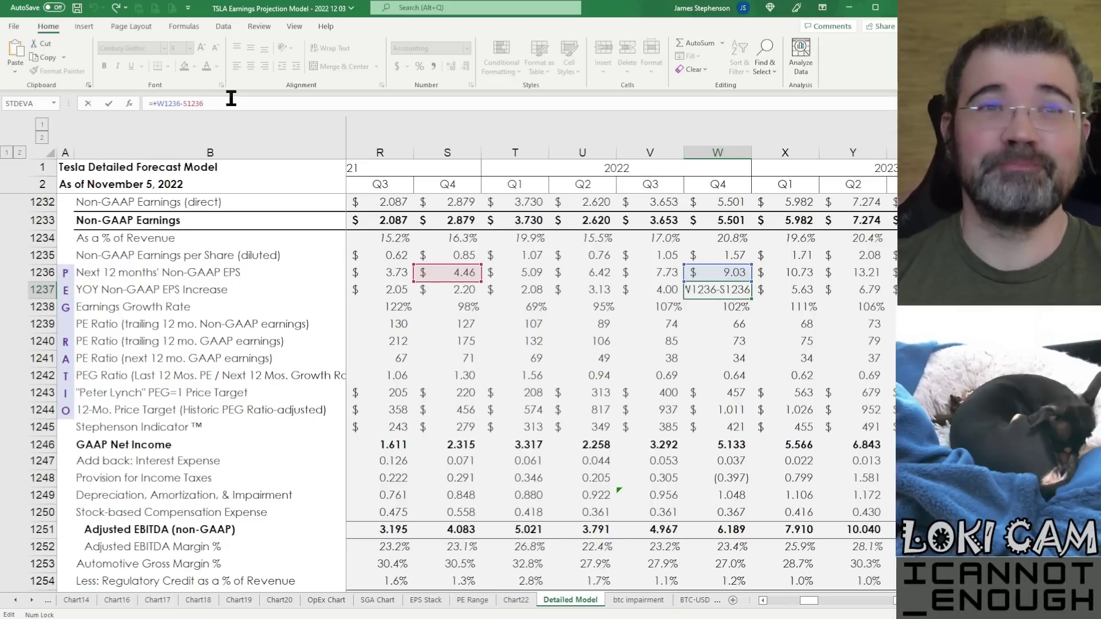
{"action": "key", "text": "Return"}
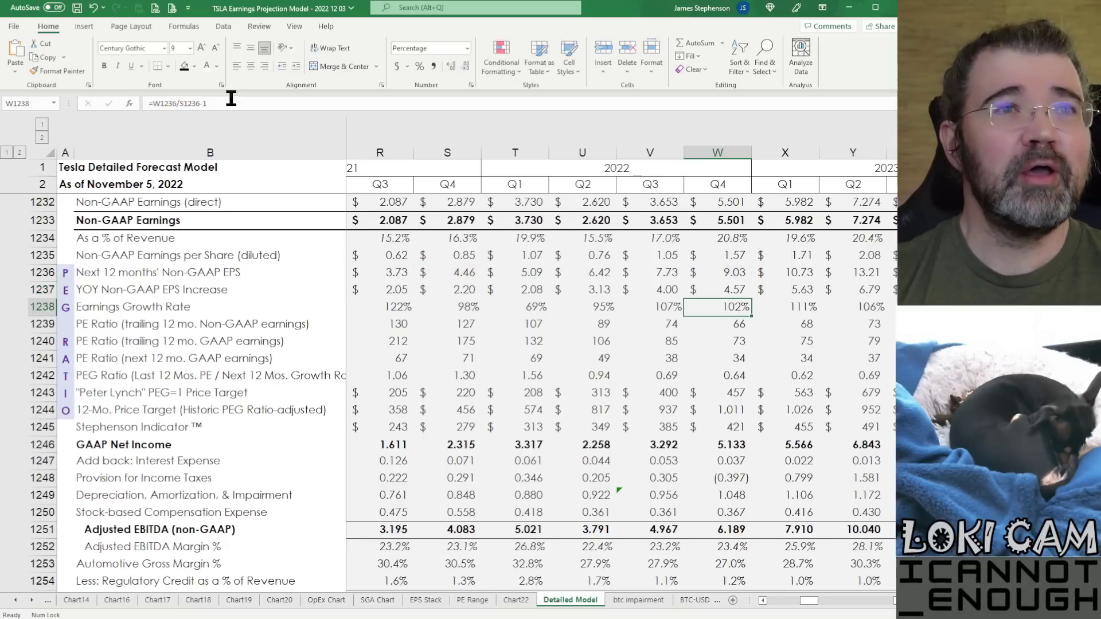
{"action": "key", "text": "F2"}
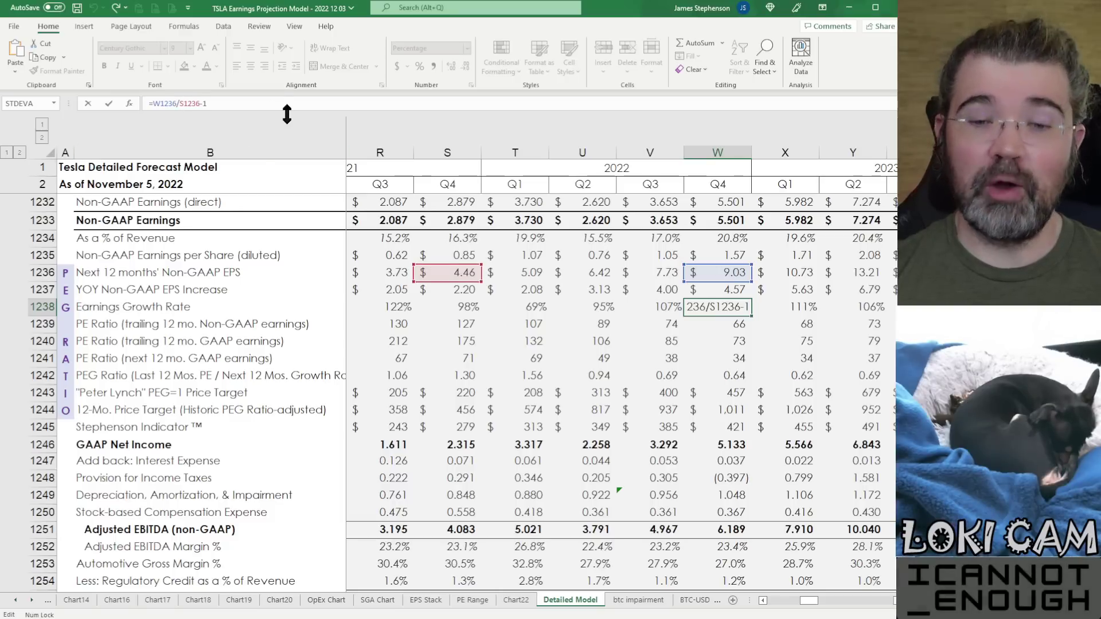
{"action": "key", "text": "Return"}
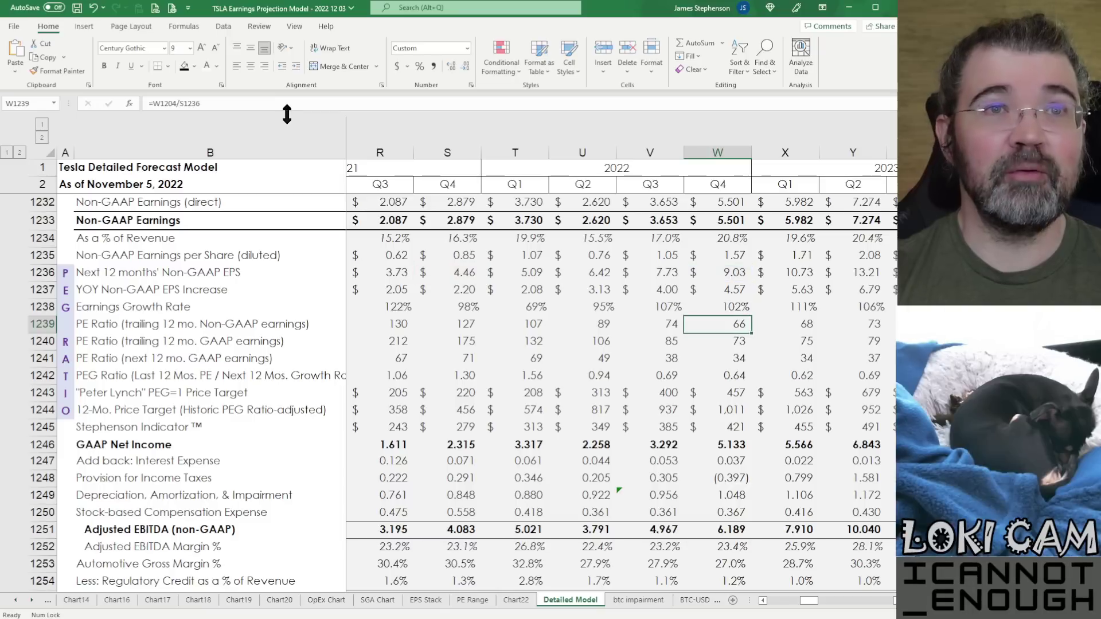
{"action": "key", "text": "Up"}
{"action": "key", "text": "Up"}
{"action": "key", "text": "Down"}
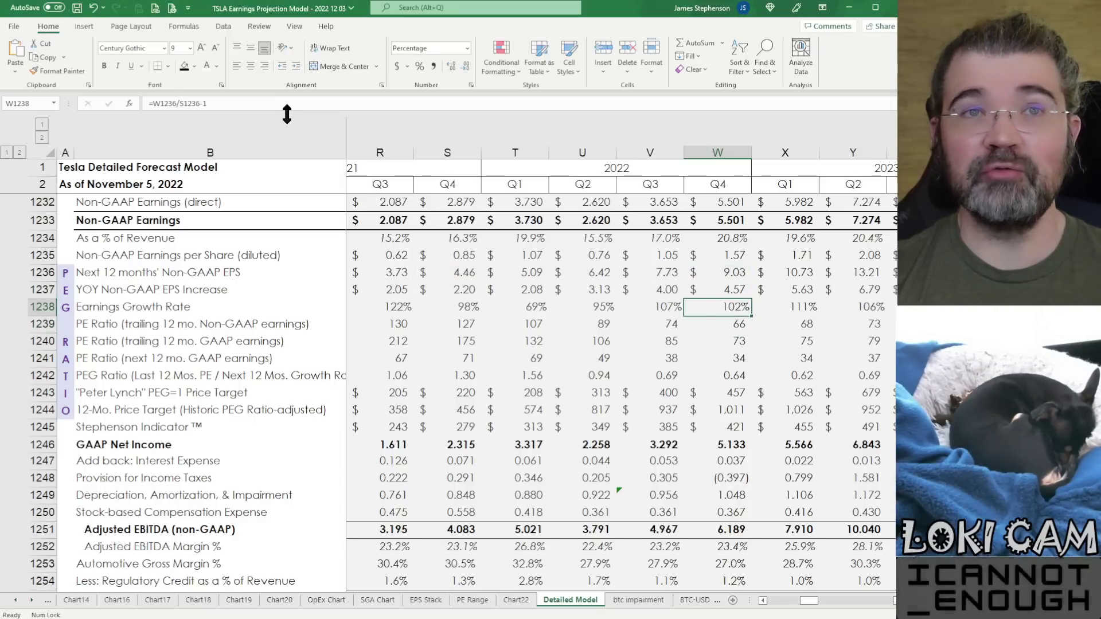
{"action": "key", "text": "Up"}
{"action": "key", "text": "Left"}
{"action": "key", "text": "Left"}
{"action": "key", "text": "Left"}
{"action": "key", "text": "Left"}
{"action": "key", "text": "Up"}
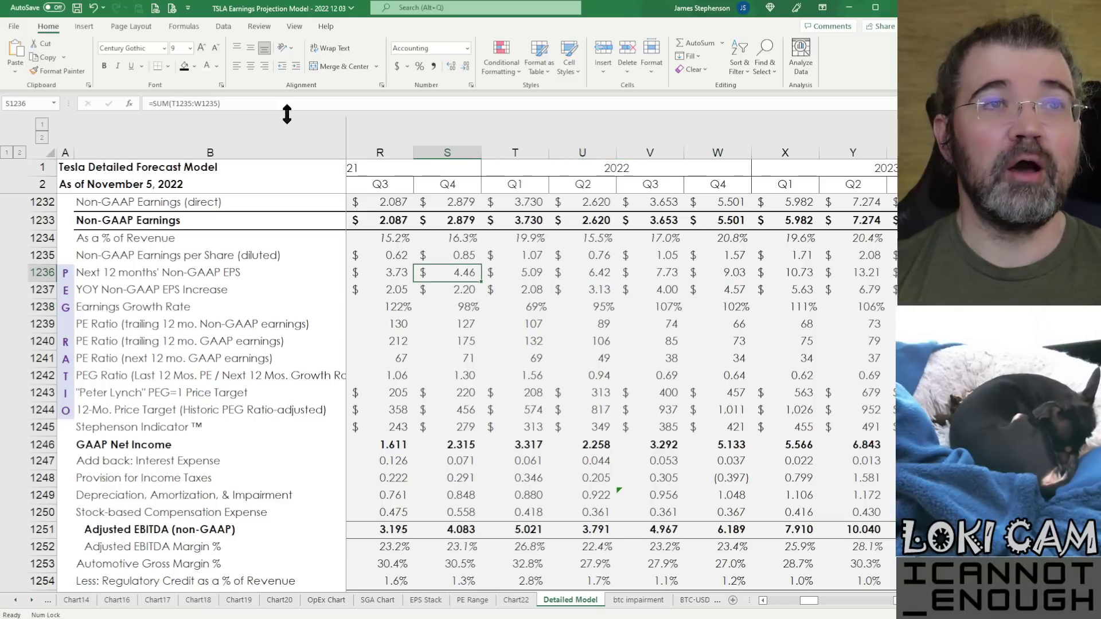
{"action": "key", "text": "Down"}
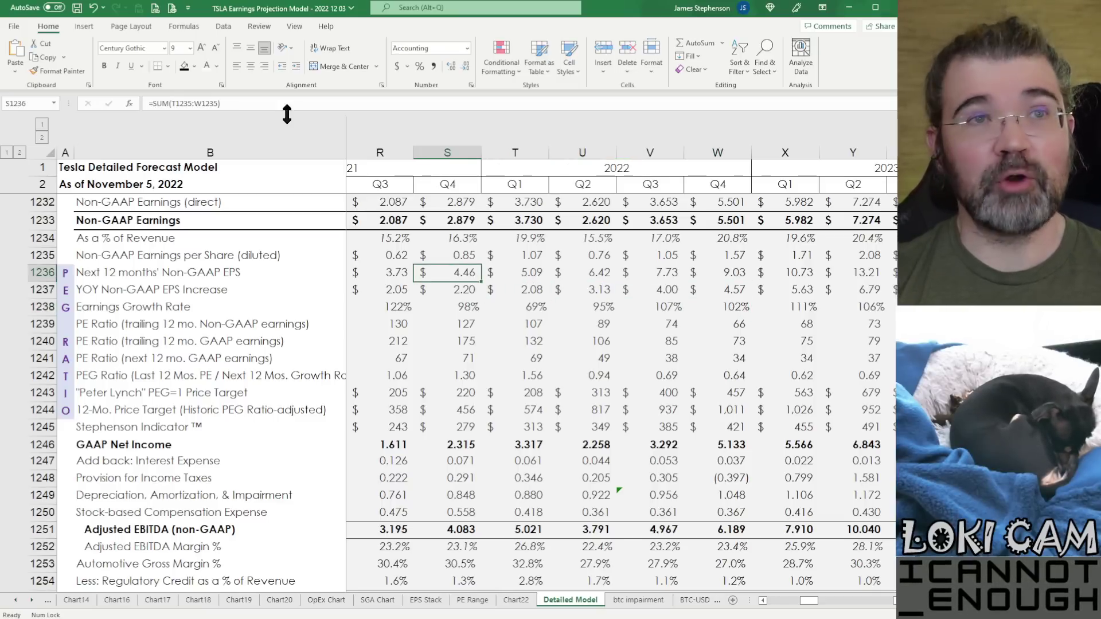
{"action": "key", "text": "Right"}
{"action": "key", "text": "Right"}
{"action": "key", "text": "Right"}
{"action": "key", "text": "Right"}
{"action": "key", "text": "Down"}
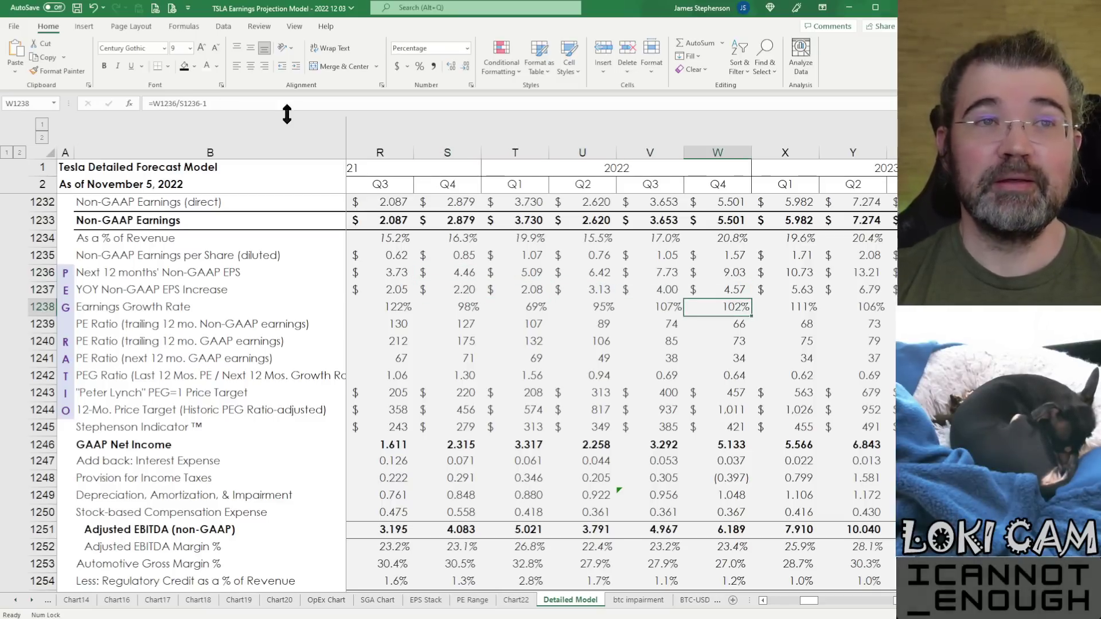
{"action": "key", "text": "Up"}
{"action": "key", "text": "Down"}
{"action": "key", "text": "Up"}
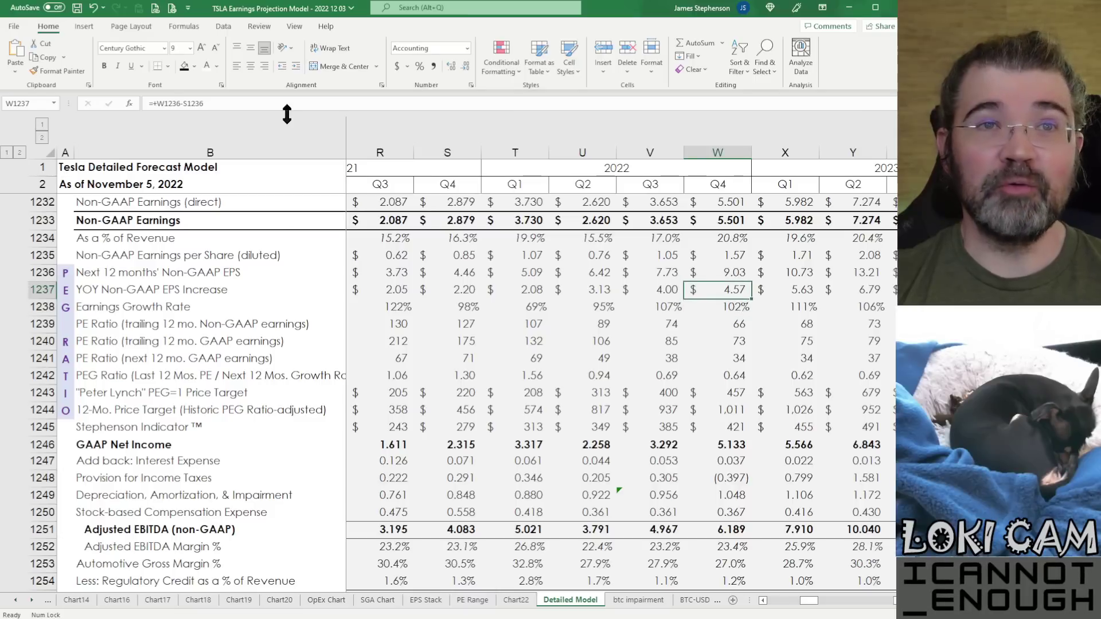
{"action": "key", "text": "Down"}
{"action": "key", "text": "Up"}
{"action": "key", "text": "Up"}
{"action": "key", "text": "Left"}
{"action": "key", "text": "Left"}
{"action": "key", "text": "Left"}
{"action": "key", "text": "Left"}
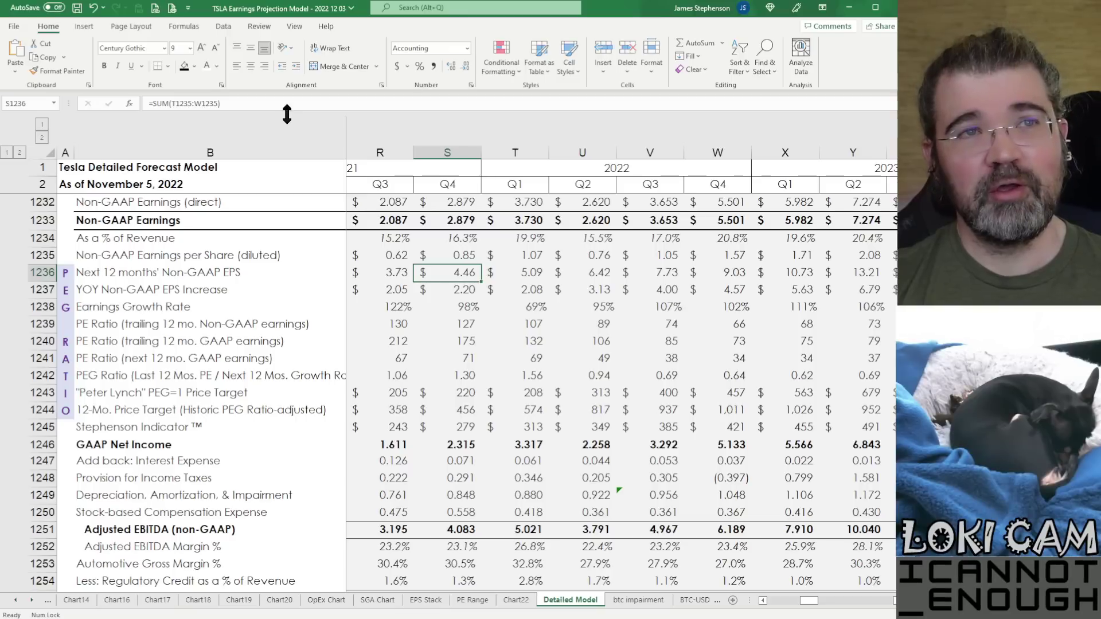
{"action": "key", "text": "Right"}
{"action": "key", "text": "Right"}
{"action": "key", "text": "Right"}
{"action": "key", "text": "Right"}
{"action": "key", "text": "Down"}
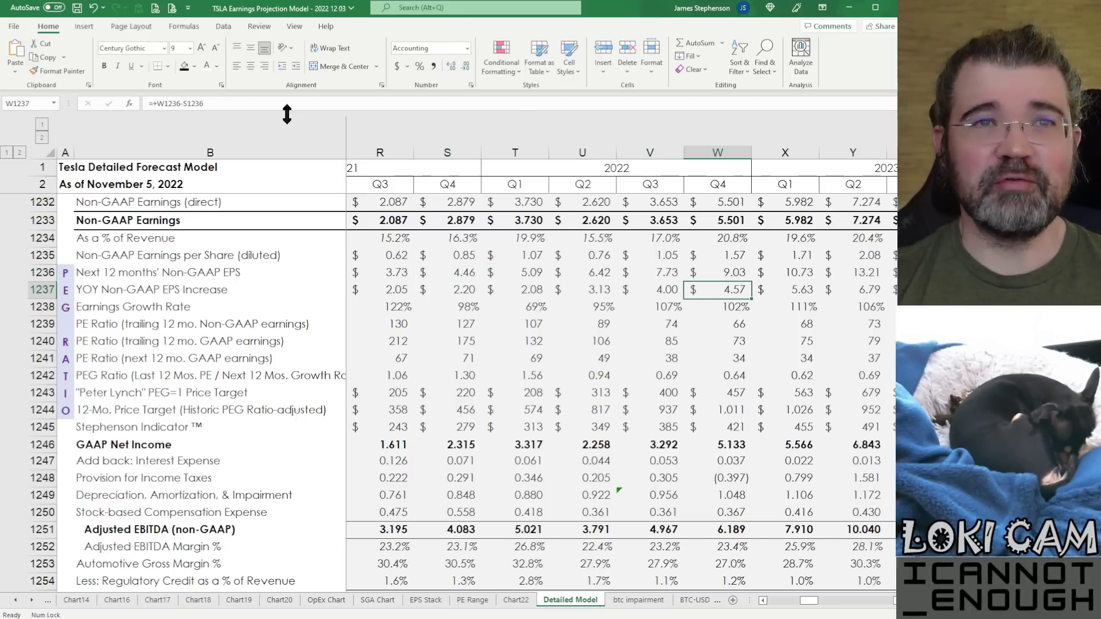
{"action": "key", "text": "Up"}
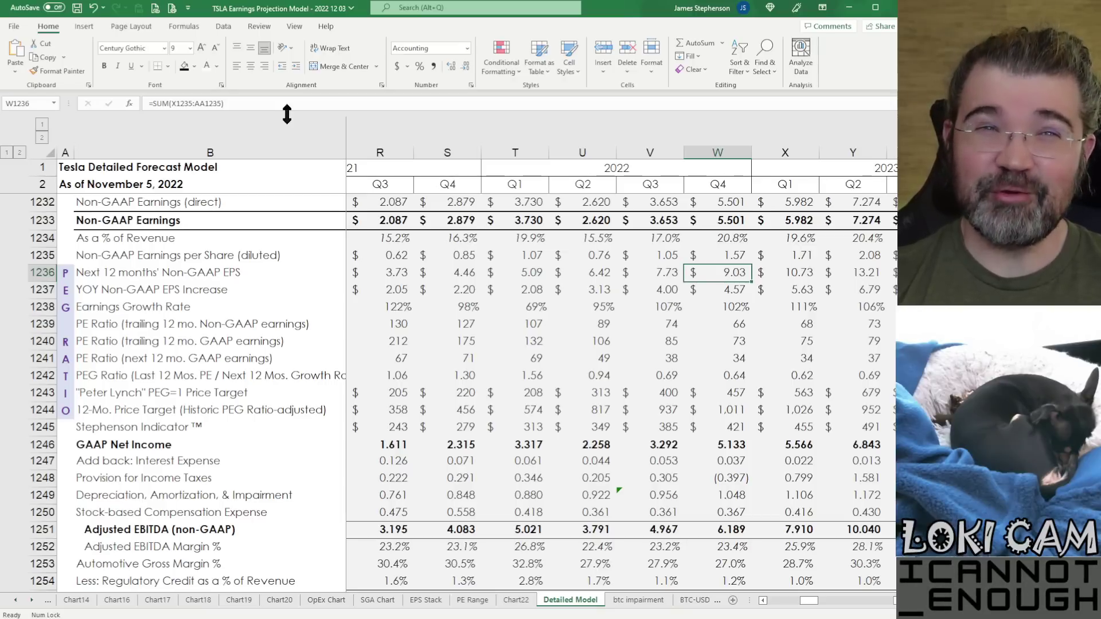
{"action": "key", "text": "Down"}
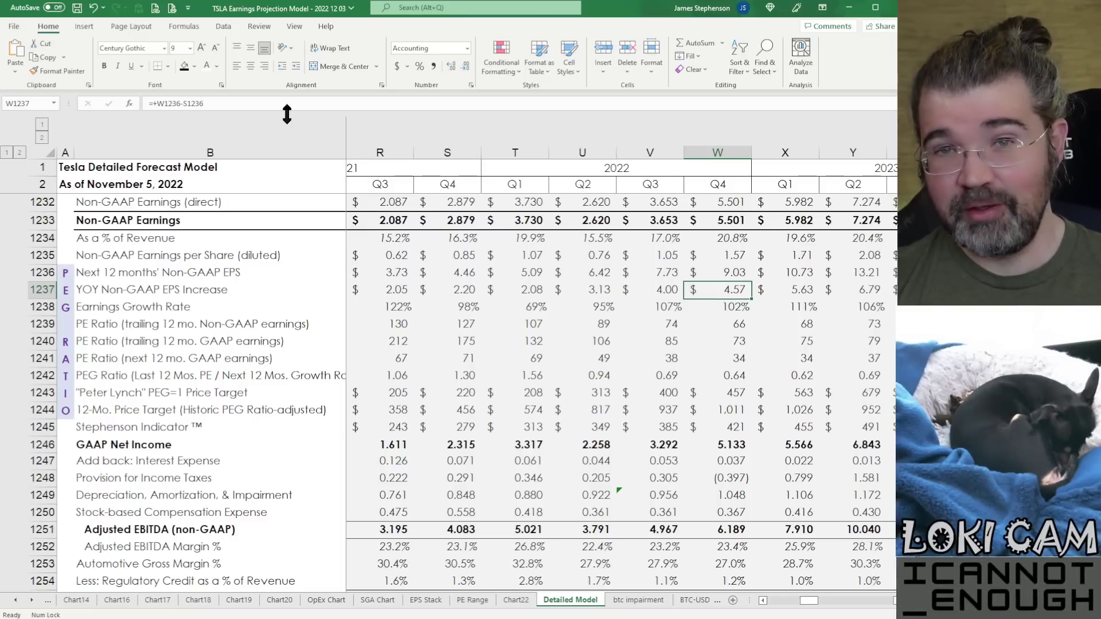
{"action": "key", "text": "Down"}
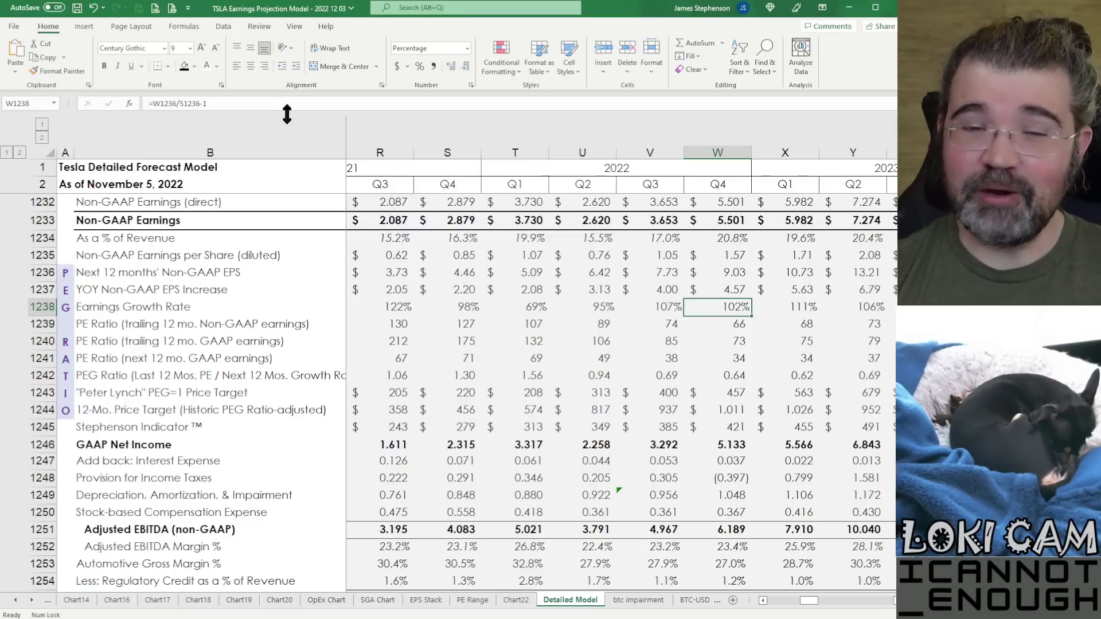
{"action": "key", "text": "Down"}
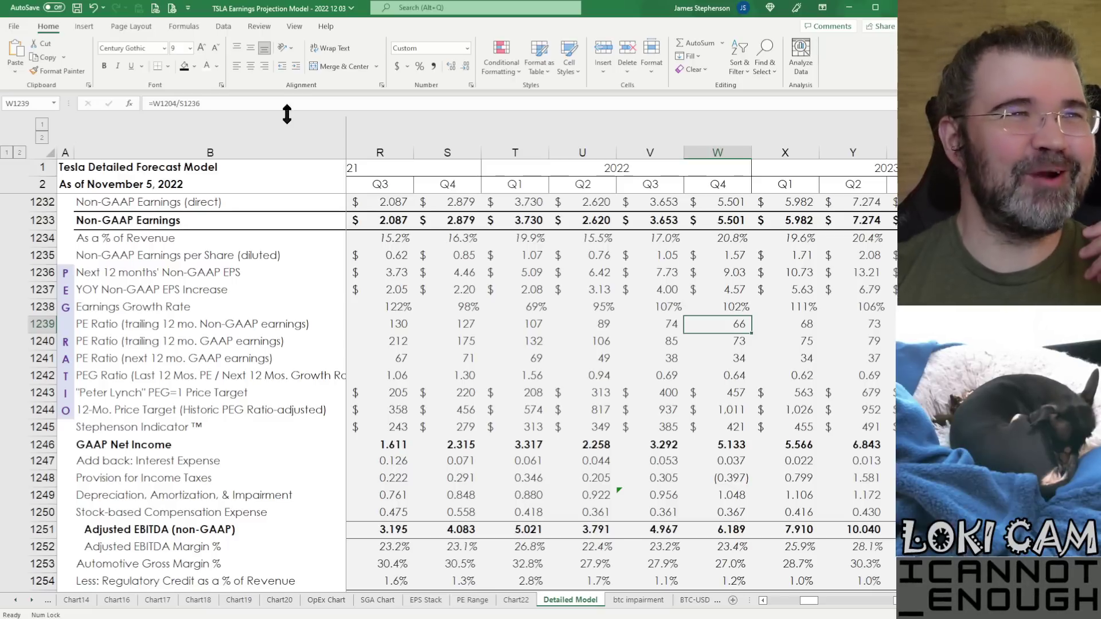
{"action": "left_click", "coordinate": [232, 101]}
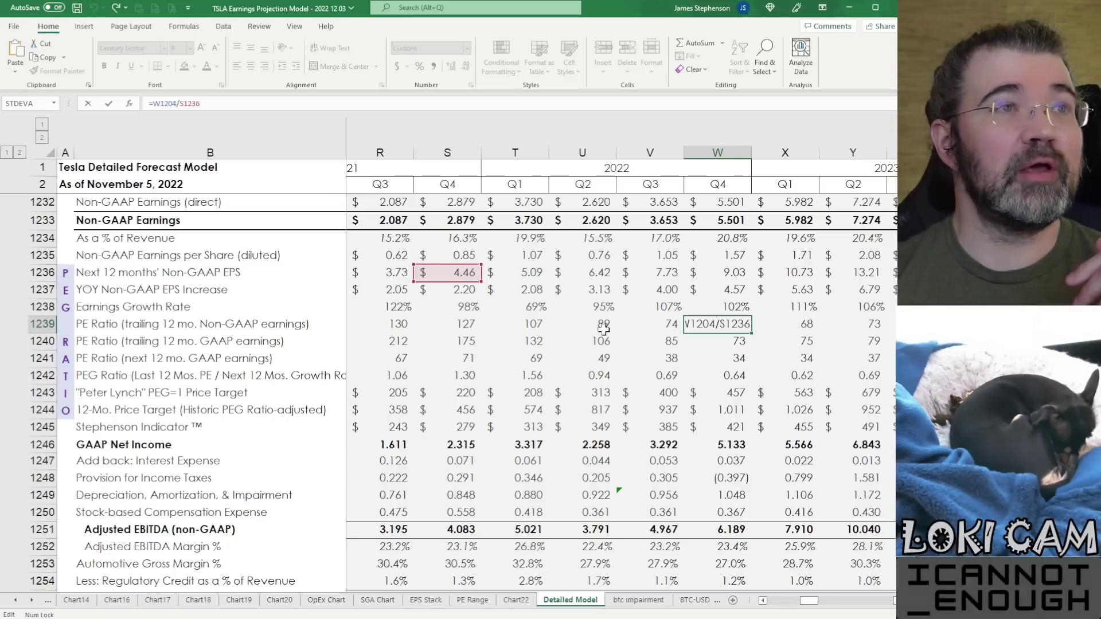
{"action": "scroll", "coordinate": [629, 338], "scroll_direction": "up", "scroll_amount": 9}
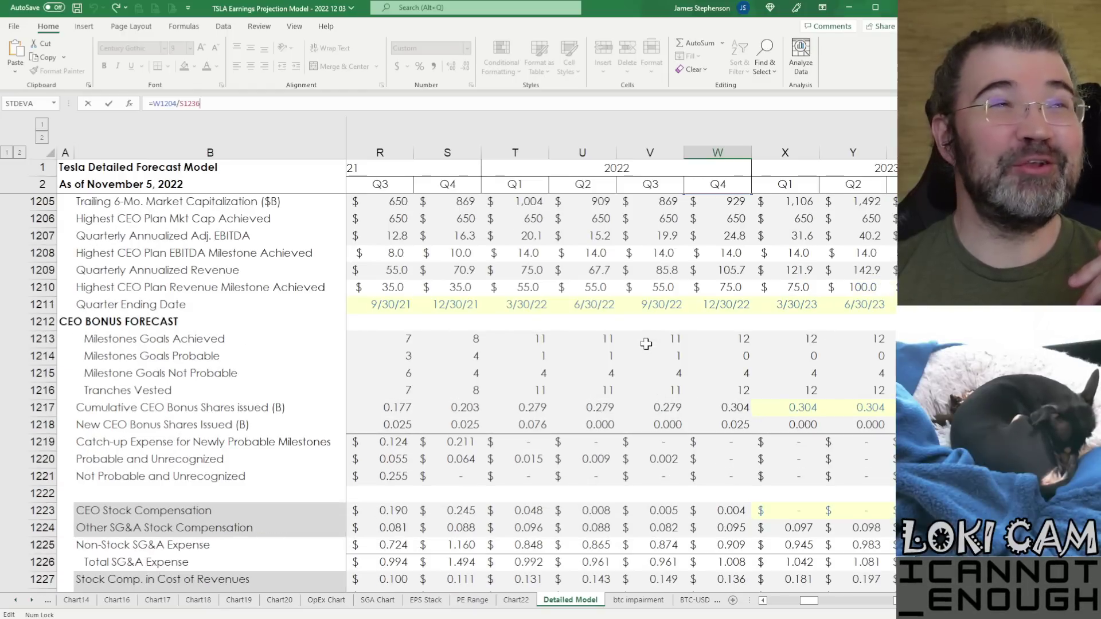
{"action": "scroll", "coordinate": [647, 344], "scroll_direction": "up", "scroll_amount": 2}
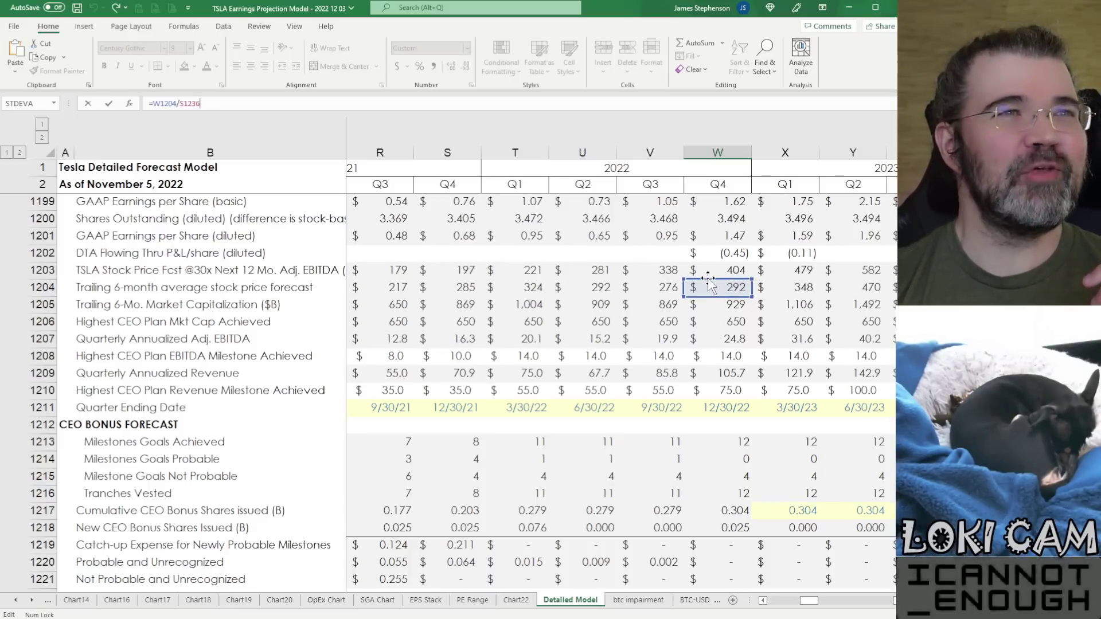
{"action": "key", "text": "Escape"}
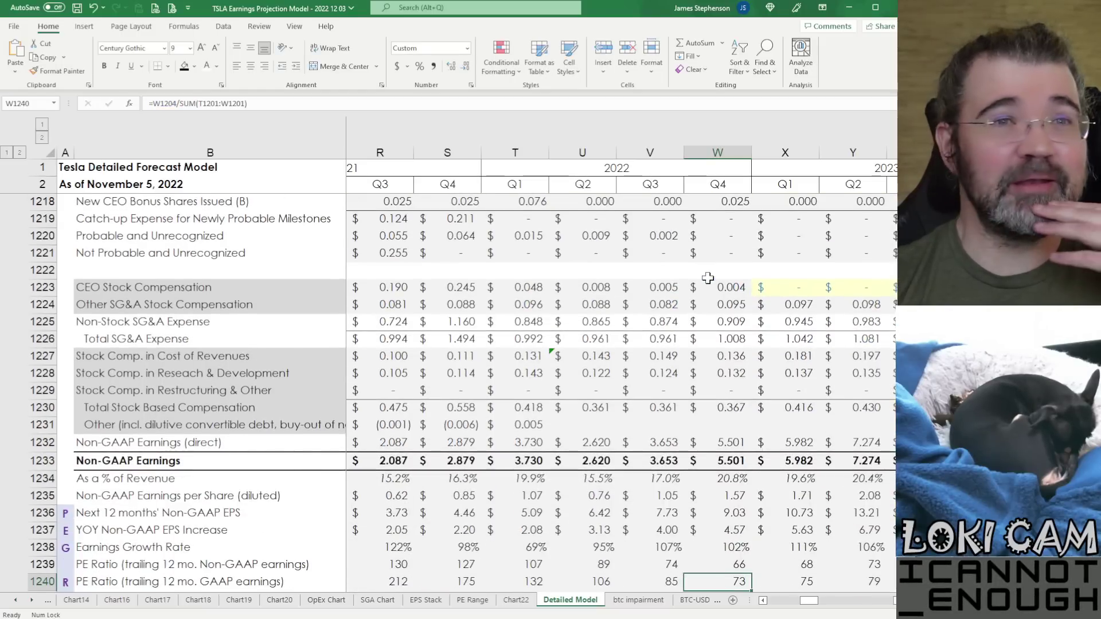
{"action": "key", "text": "Up"}
{"action": "scroll", "coordinate": [567, 299], "scroll_direction": "down", "scroll_amount": 3}
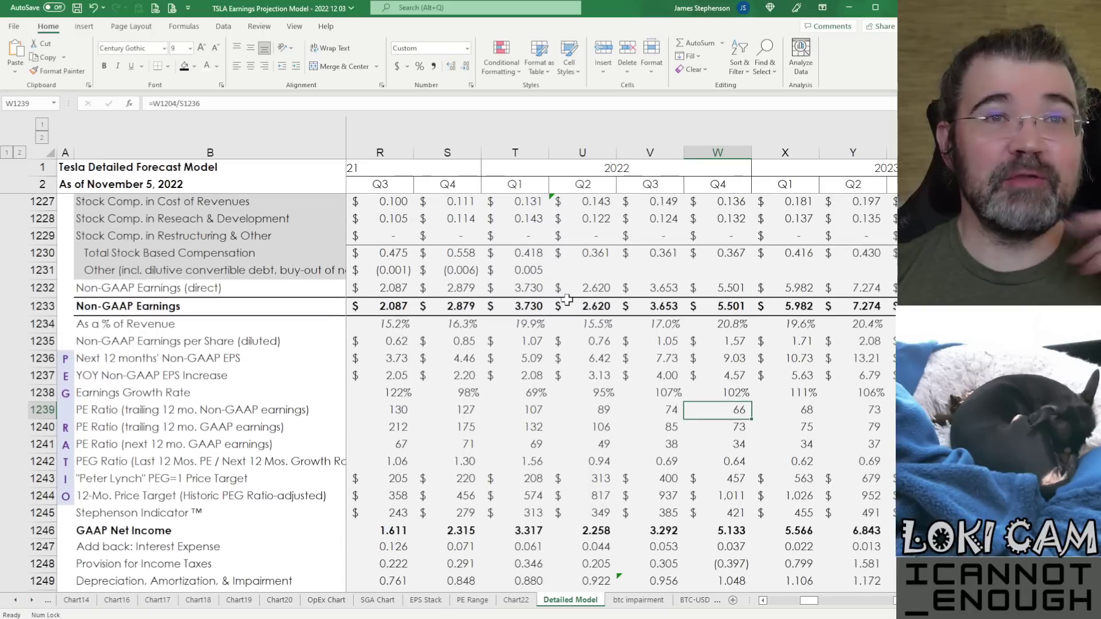
{"action": "left_click", "coordinate": [191, 99]}
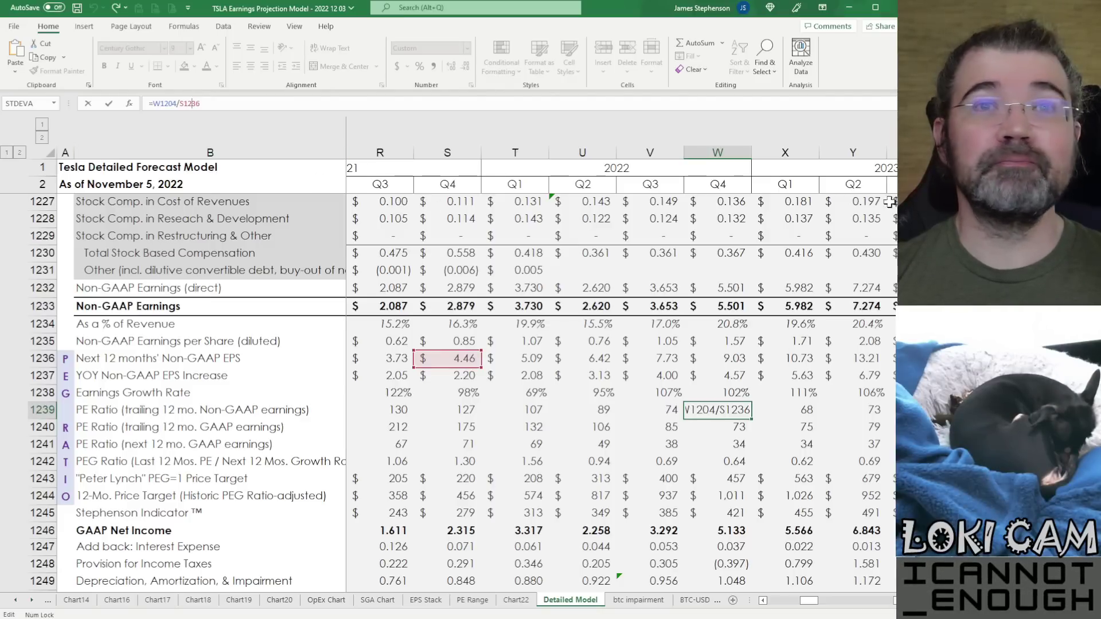
{"action": "scroll", "coordinate": [476, 390], "scroll_direction": "up", "scroll_amount": 8}
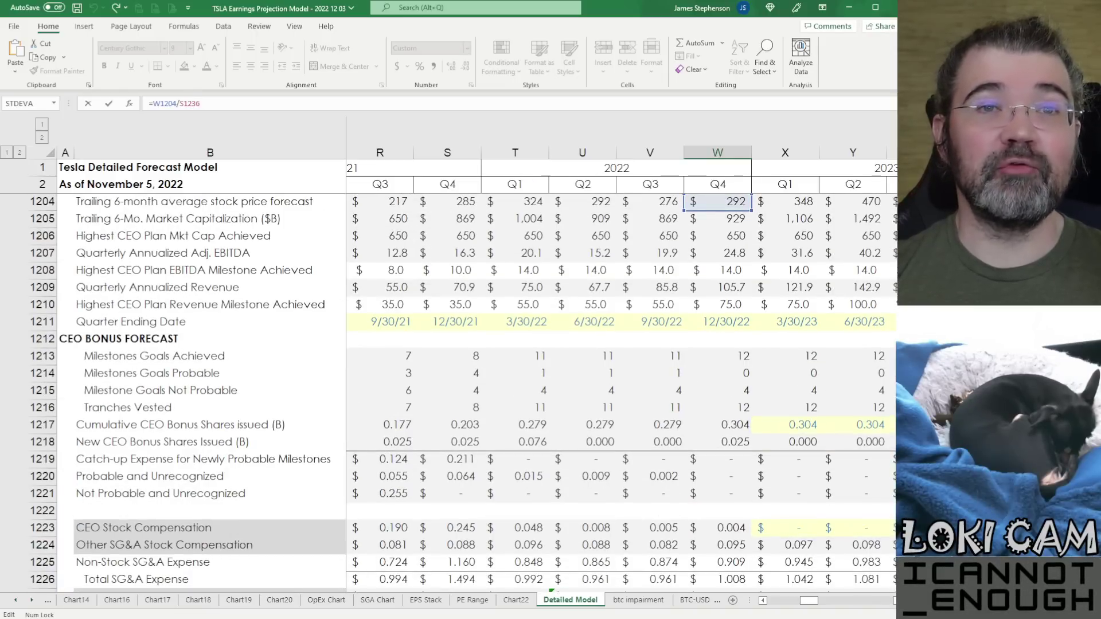
{"action": "scroll", "coordinate": [429, 348], "scroll_direction": "down", "scroll_amount": 8}
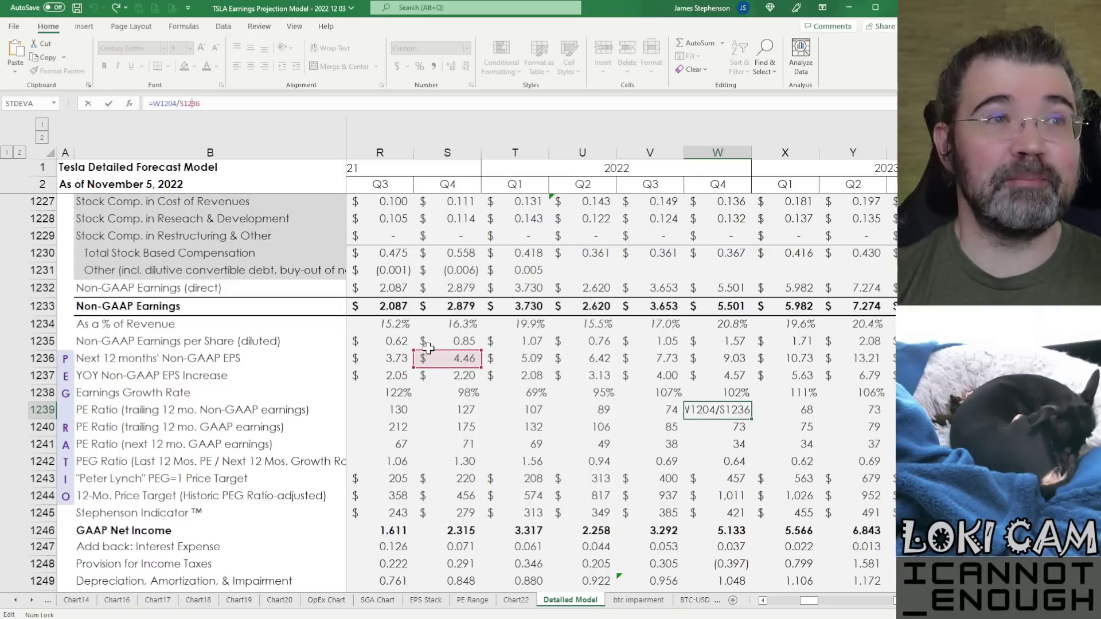
{"action": "key", "text": "ctrl+Return"}
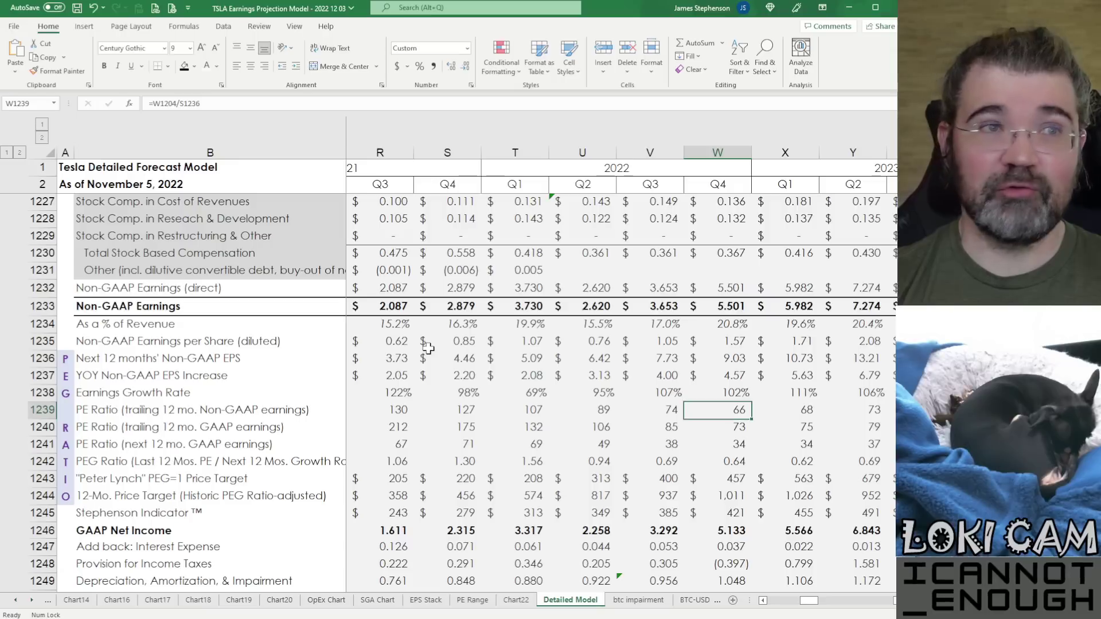
{"action": "key", "text": "Down"}
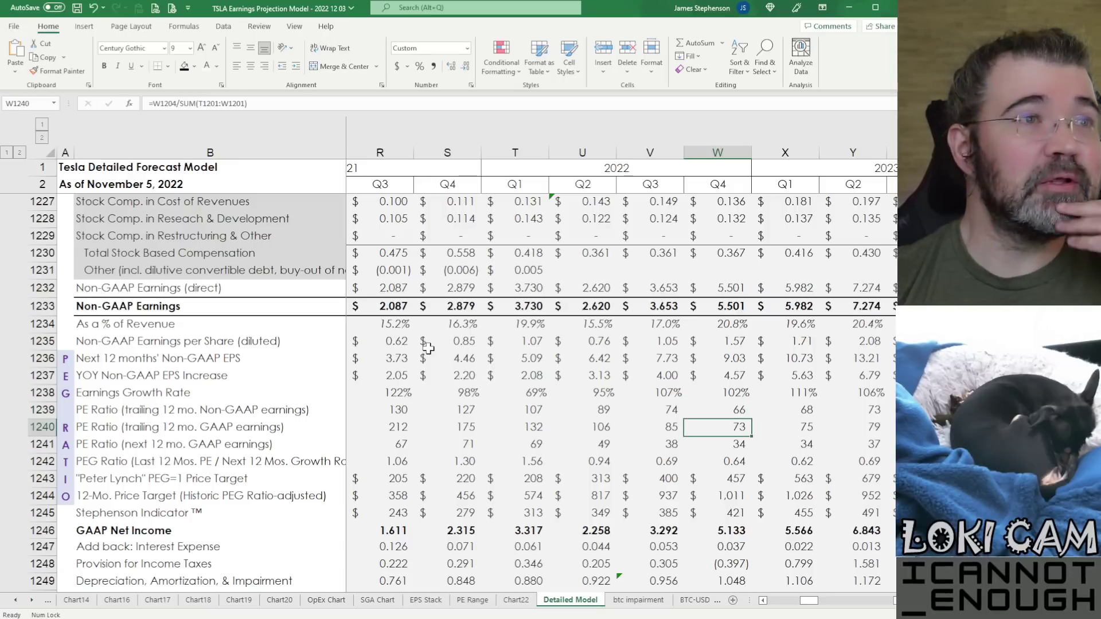
{"action": "left_click", "coordinate": [204, 103]}
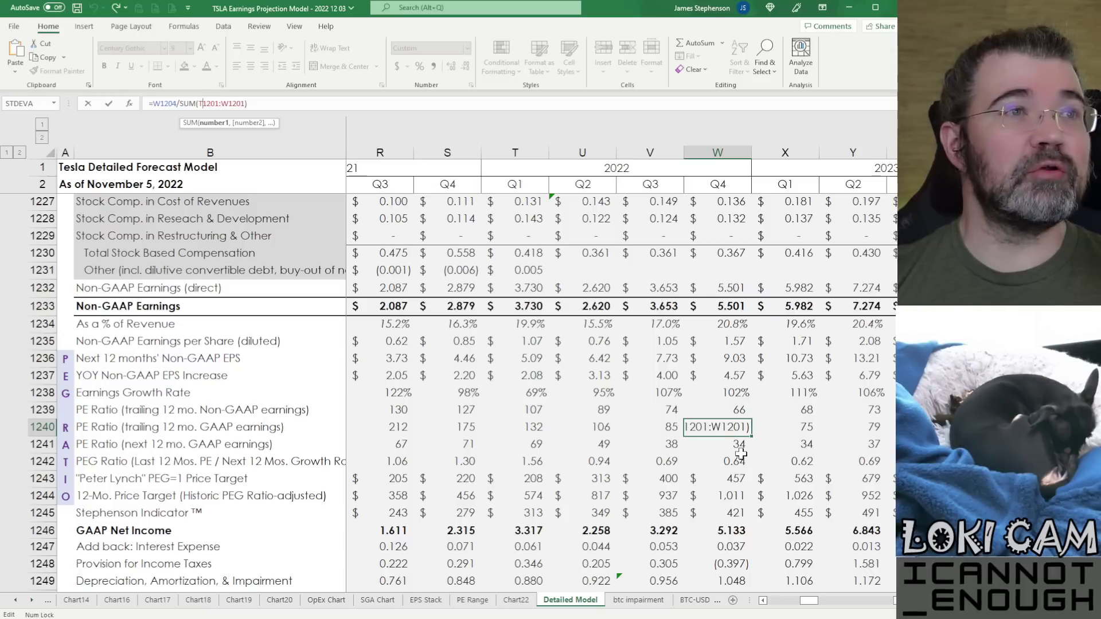
{"action": "scroll", "coordinate": [610, 396], "scroll_direction": "up", "scroll_amount": 8}
{"action": "scroll", "coordinate": [610, 396], "scroll_direction": "up", "scroll_amount": 4}
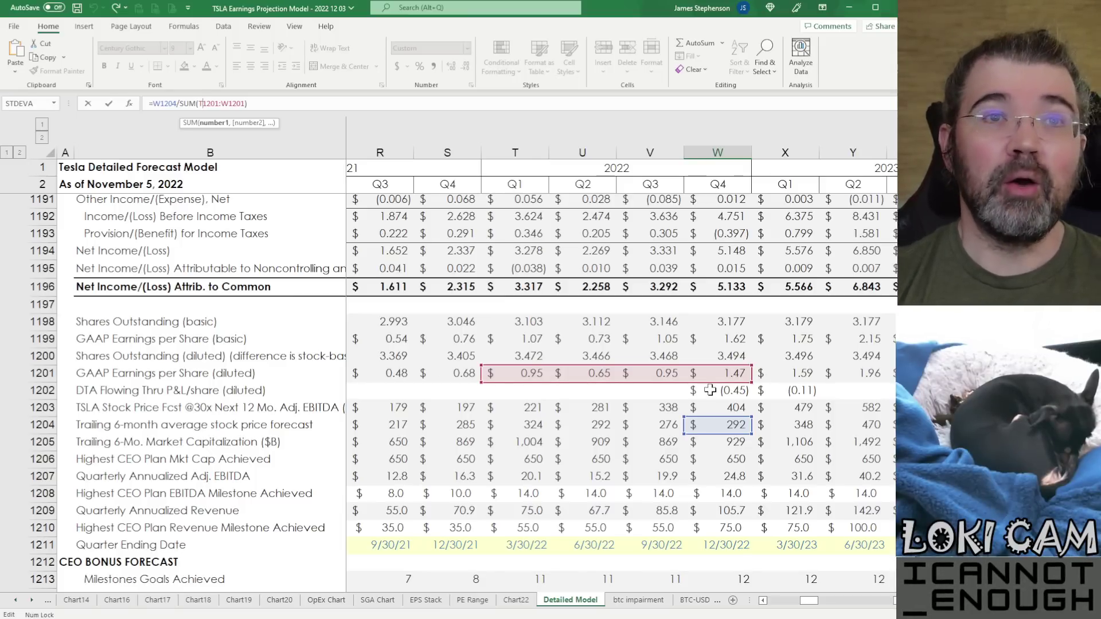
{"action": "key", "text": "Escape"}
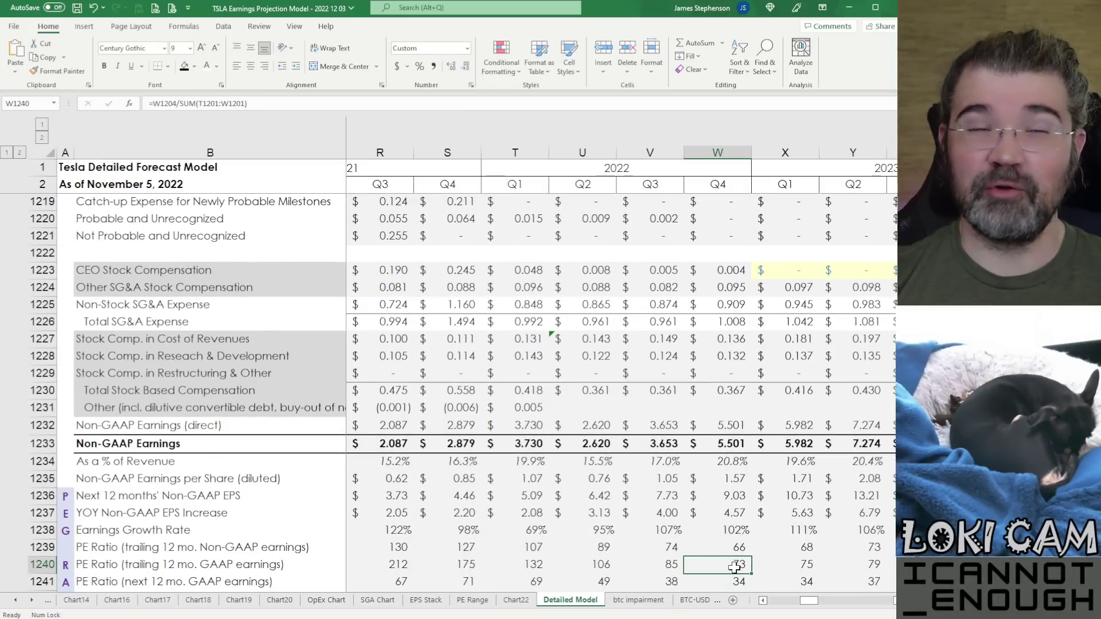
{"action": "scroll", "coordinate": [736, 568], "scroll_direction": "down", "scroll_amount": 2}
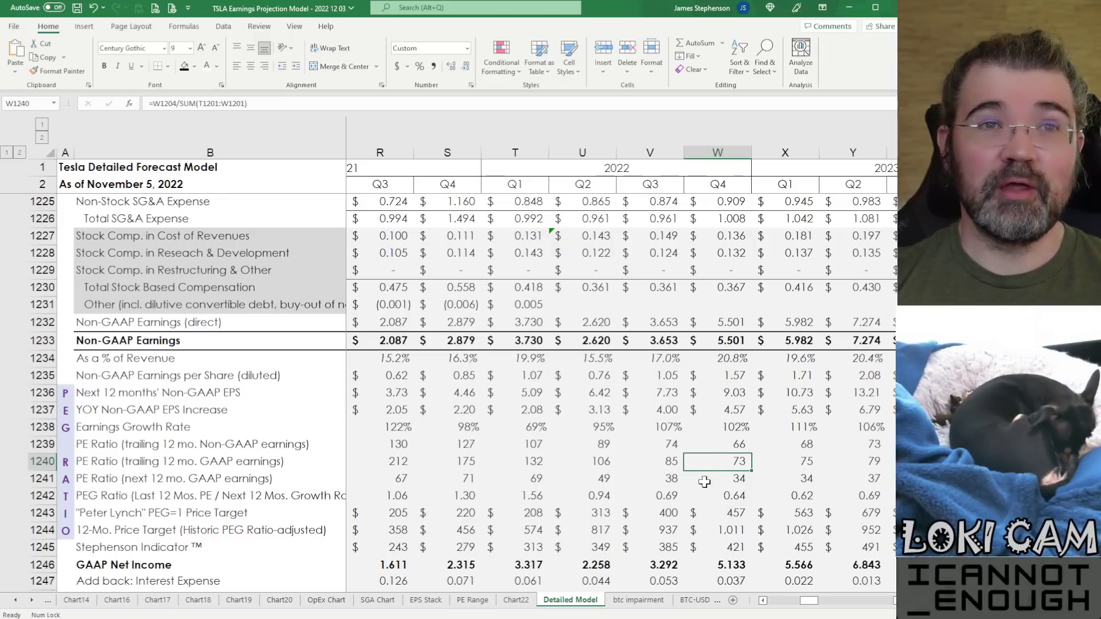
{"action": "left_click", "coordinate": [704, 482]}
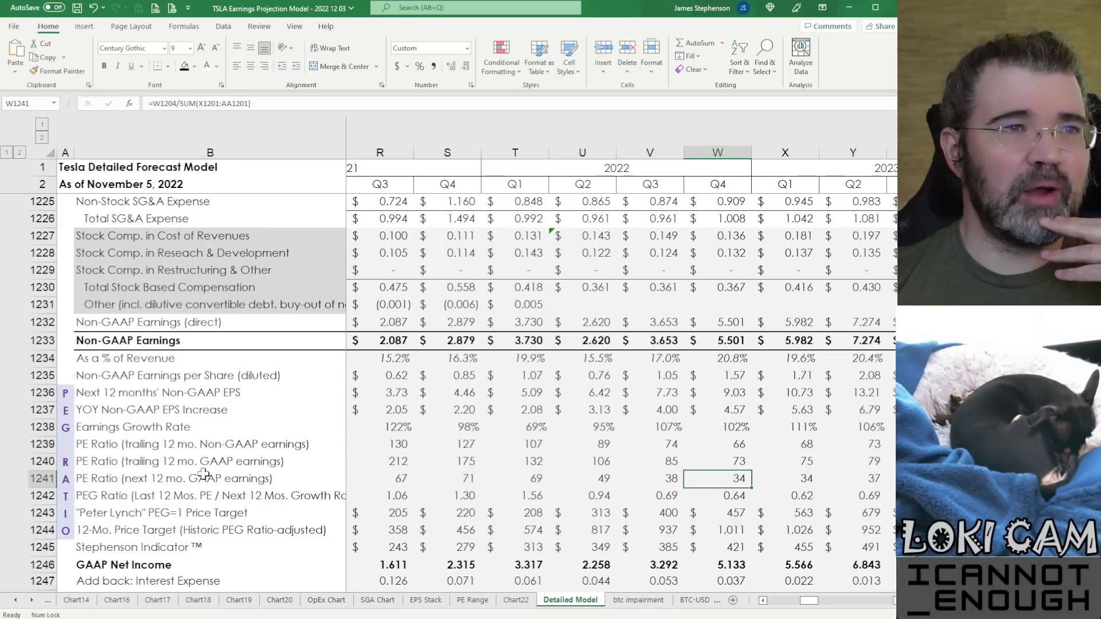
{"action": "left_click", "coordinate": [251, 103]}
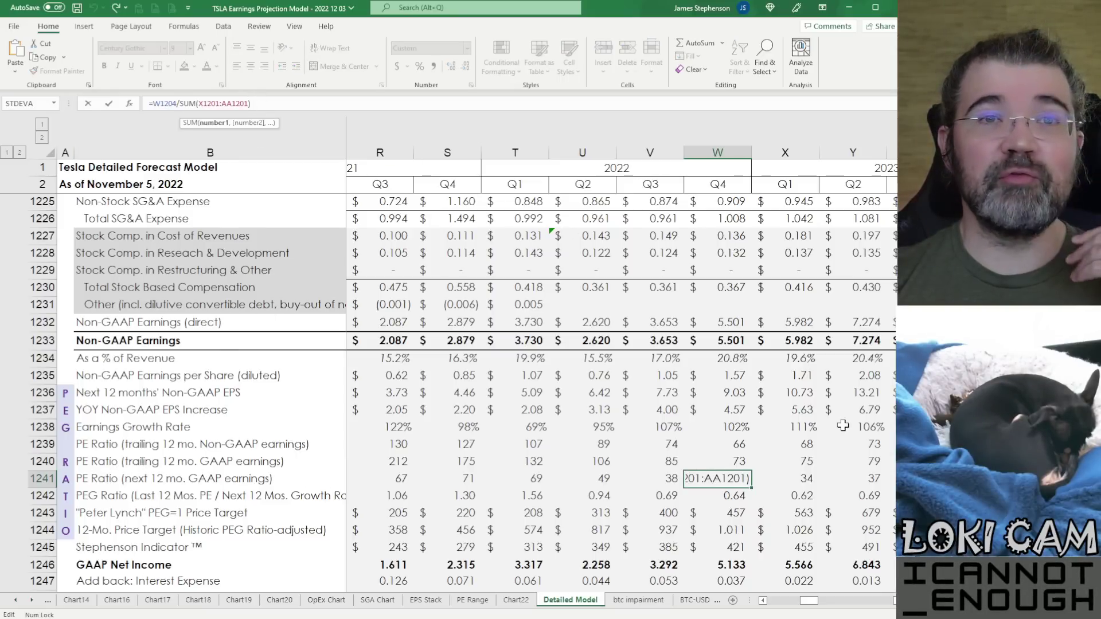
{"action": "scroll", "coordinate": [841, 424], "scroll_direction": "up", "scroll_amount": 5}
{"action": "scroll", "coordinate": [841, 424], "scroll_direction": "up", "scroll_amount": 5}
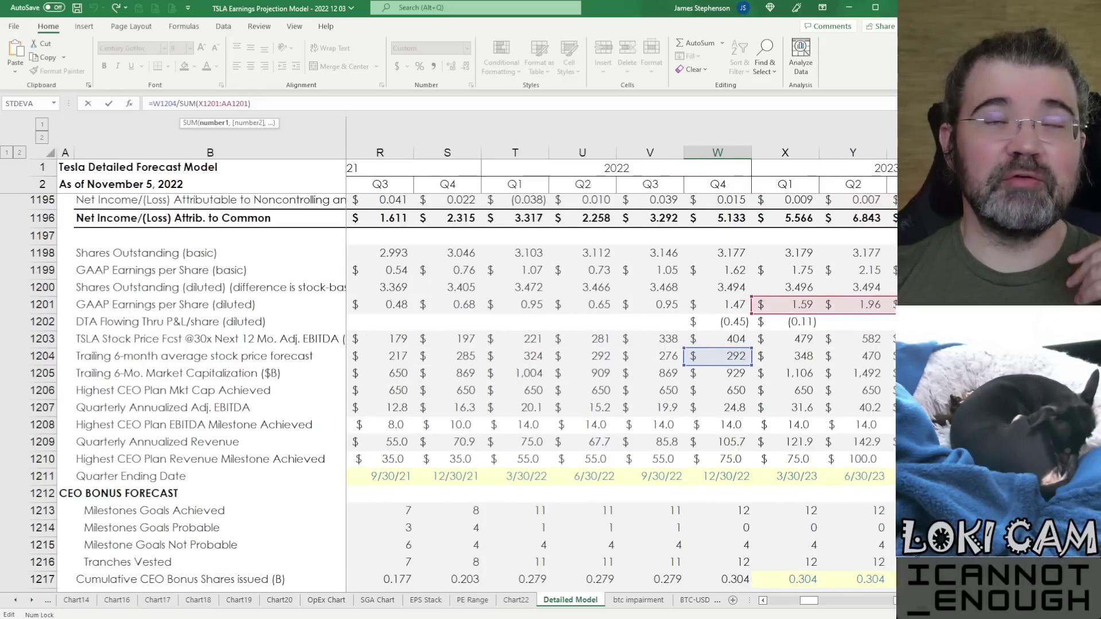
{"action": "scroll", "coordinate": [705, 378], "scroll_direction": "right", "scroll_amount": 3}
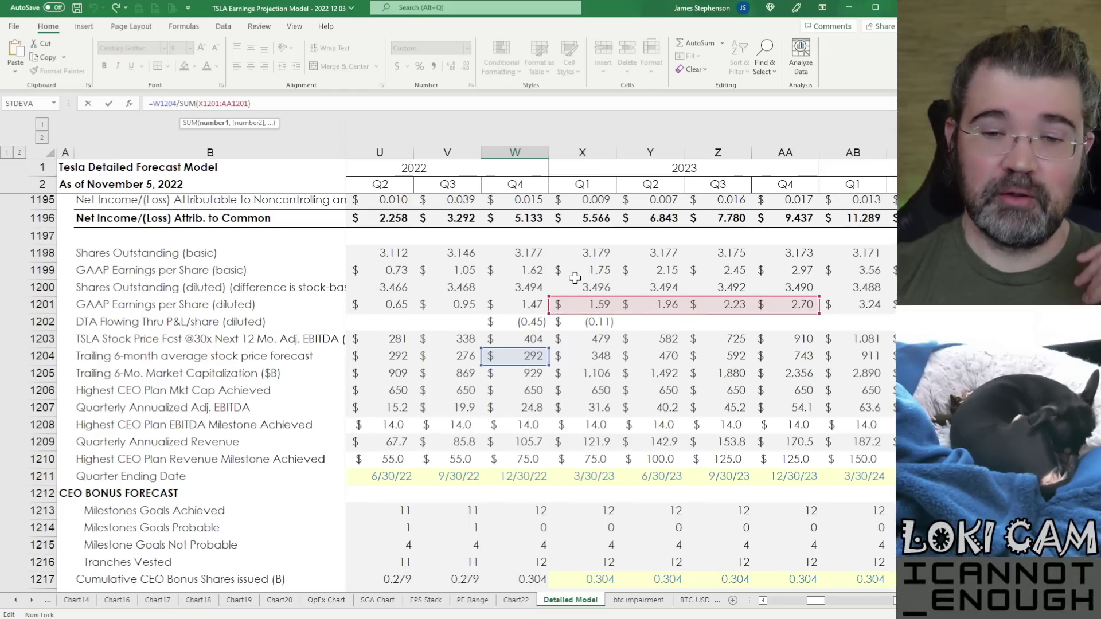
{"action": "key", "text": "ctrl+Return"}
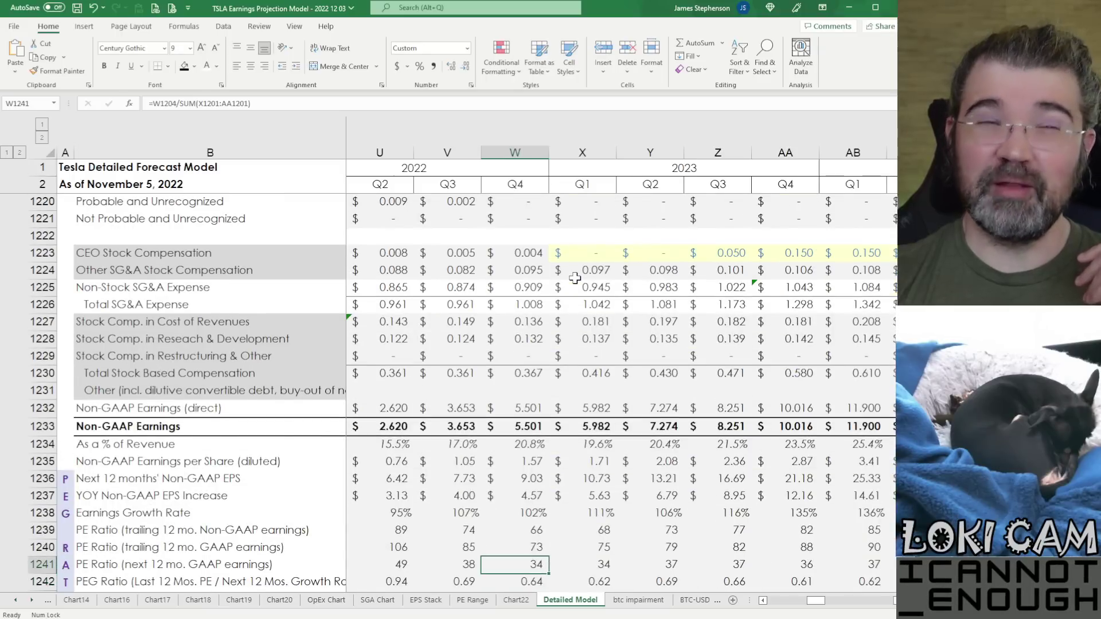
{"action": "key", "text": "Down"}
{"action": "key", "text": "Down"}
{"action": "key", "text": "Down"}
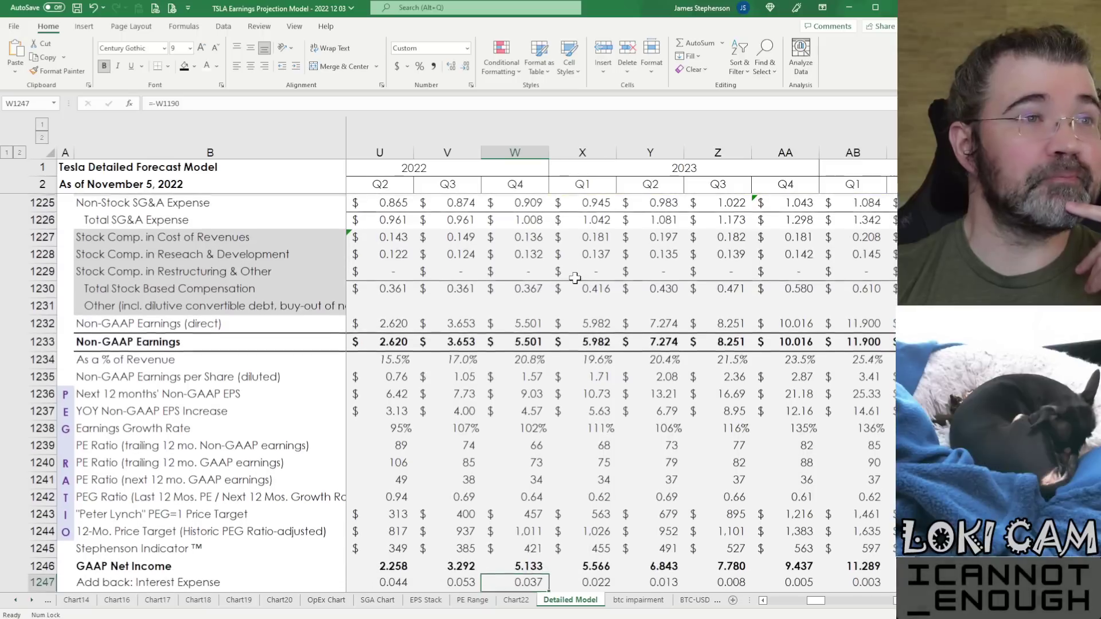
{"action": "key", "text": "Up"}
{"action": "key", "text": "Up"}
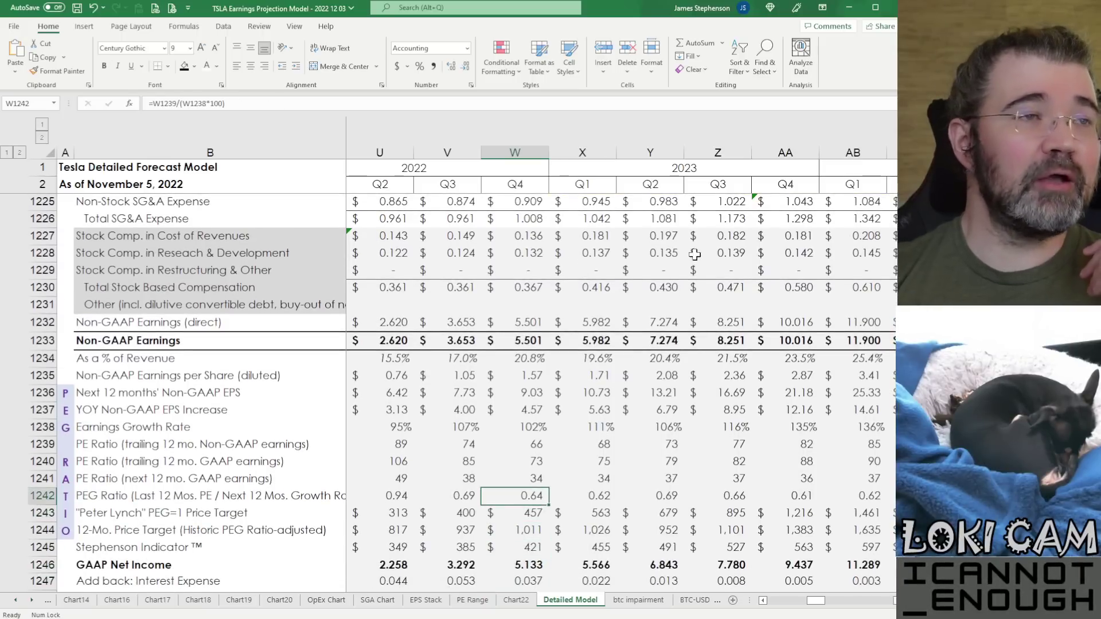
{"action": "left_click", "coordinate": [192, 98]}
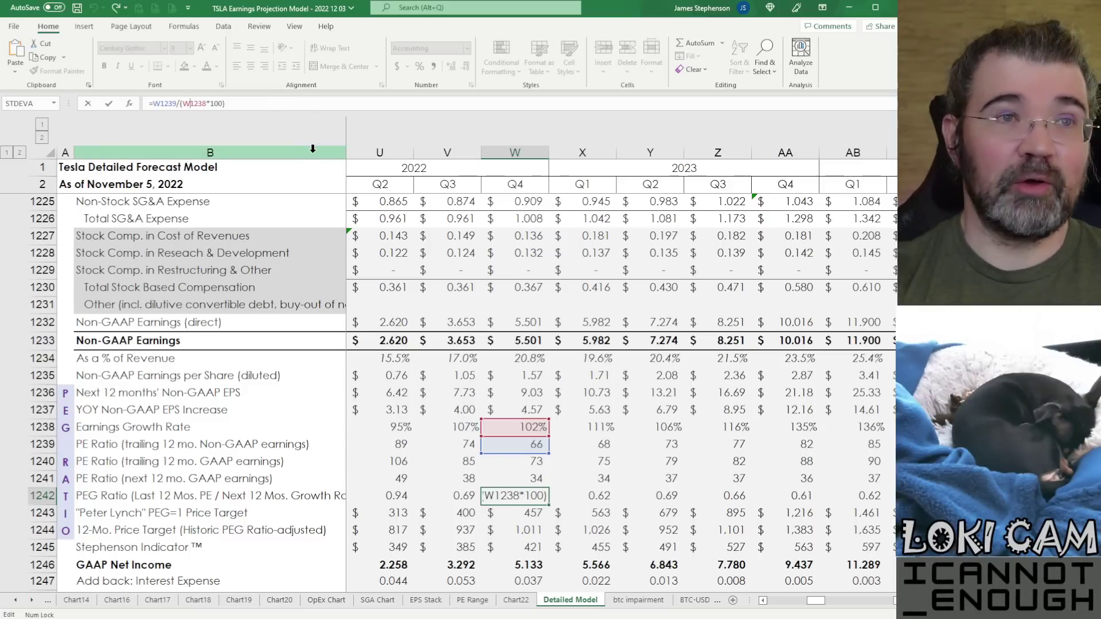
{"action": "key", "text": "Escape"}
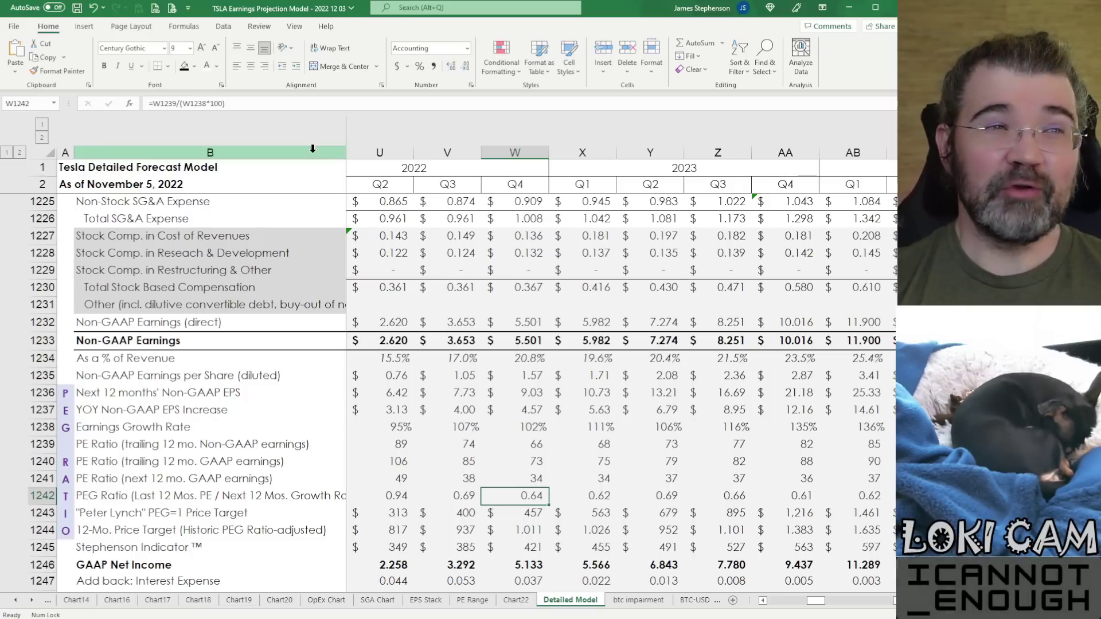
{"action": "key", "text": "Left"}
{"action": "key", "text": "Left"}
{"action": "key", "text": "Left"}
{"action": "key", "text": "Left"}
{"action": "key", "text": "Left"}
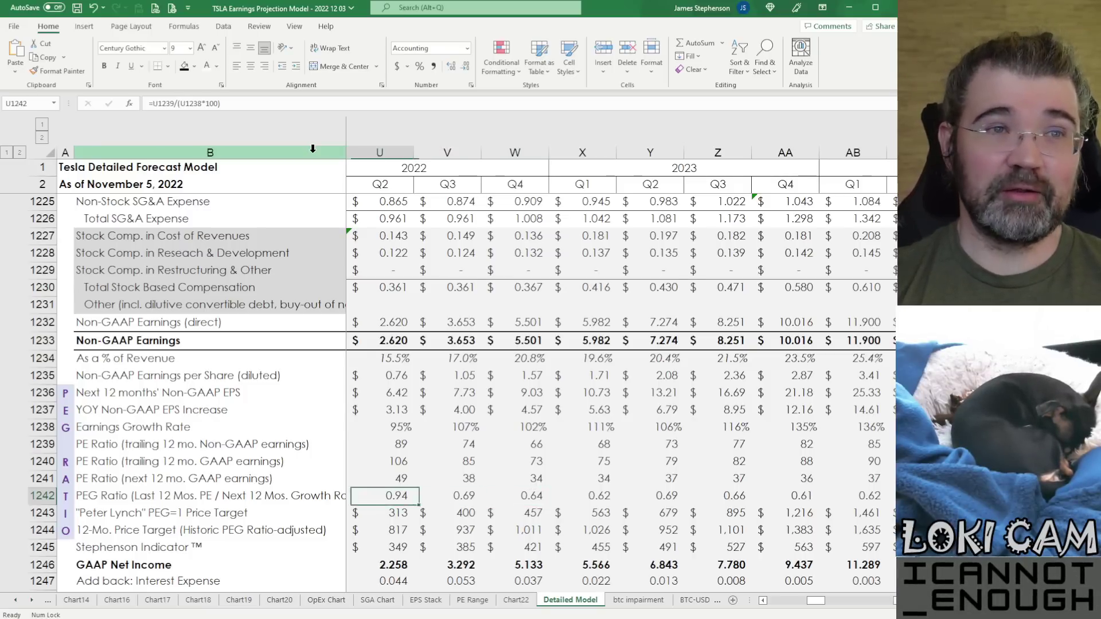
{"action": "key", "text": "Left"}
{"action": "key", "text": "Left"}
{"action": "key", "text": "Right"}
{"action": "key", "text": "Right"}
{"action": "key", "text": "Right"}
{"action": "key", "text": "Right"}
{"action": "key", "text": "Right"}
{"action": "key", "text": "Right"}
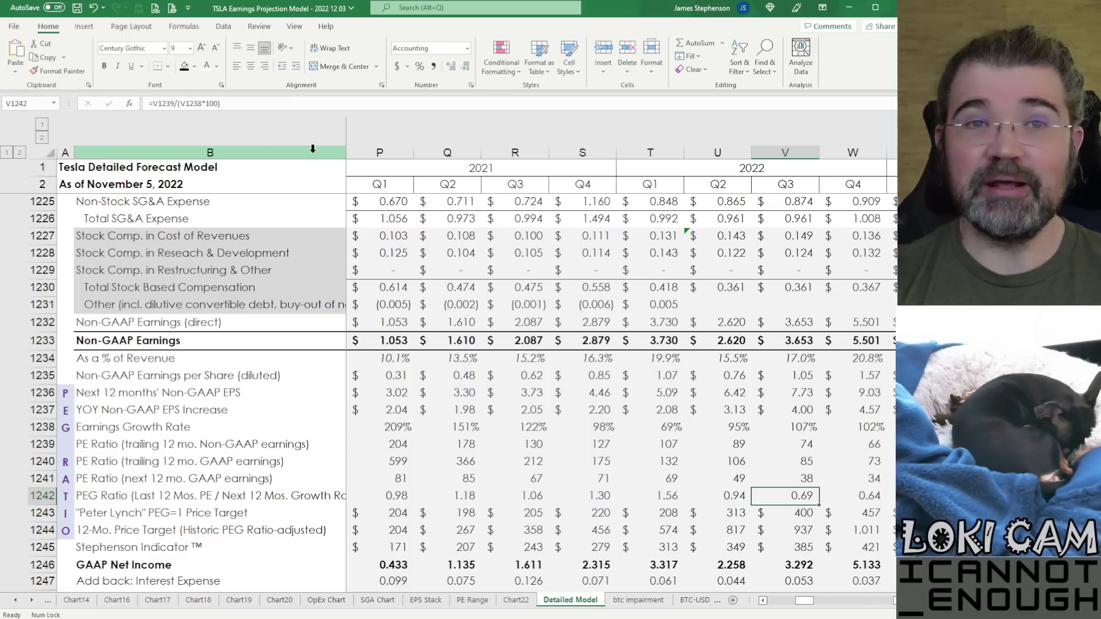
{"action": "key", "text": "Right"}
{"action": "key", "text": "Right"}
{"action": "key", "text": "Right"}
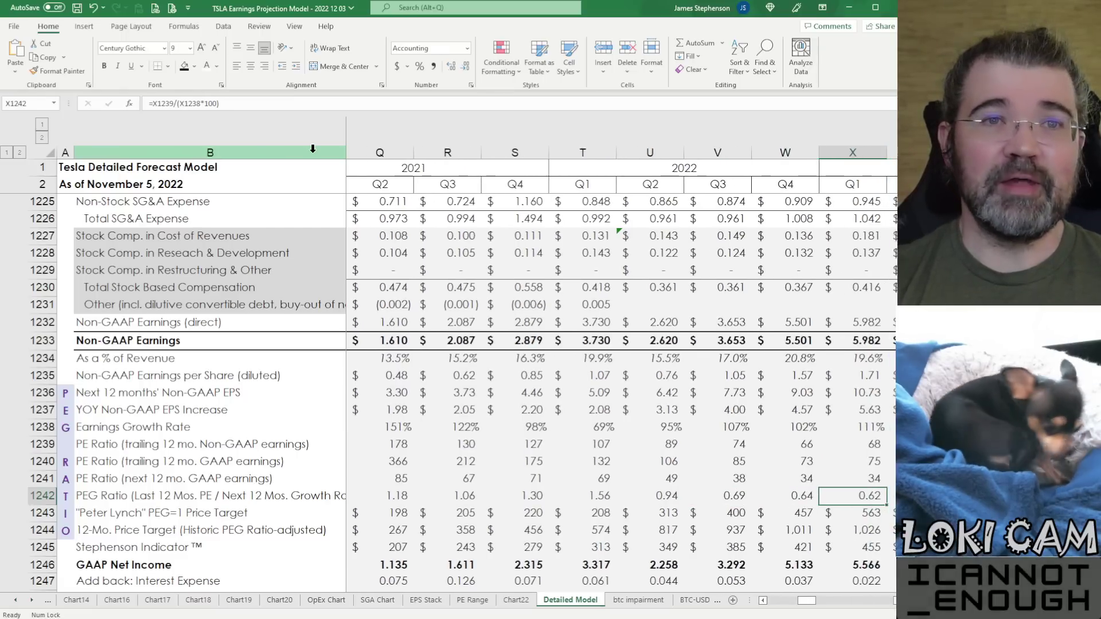
{"action": "key", "text": "Left"}
{"action": "key", "text": "Left"}
{"action": "key", "text": "Left"}
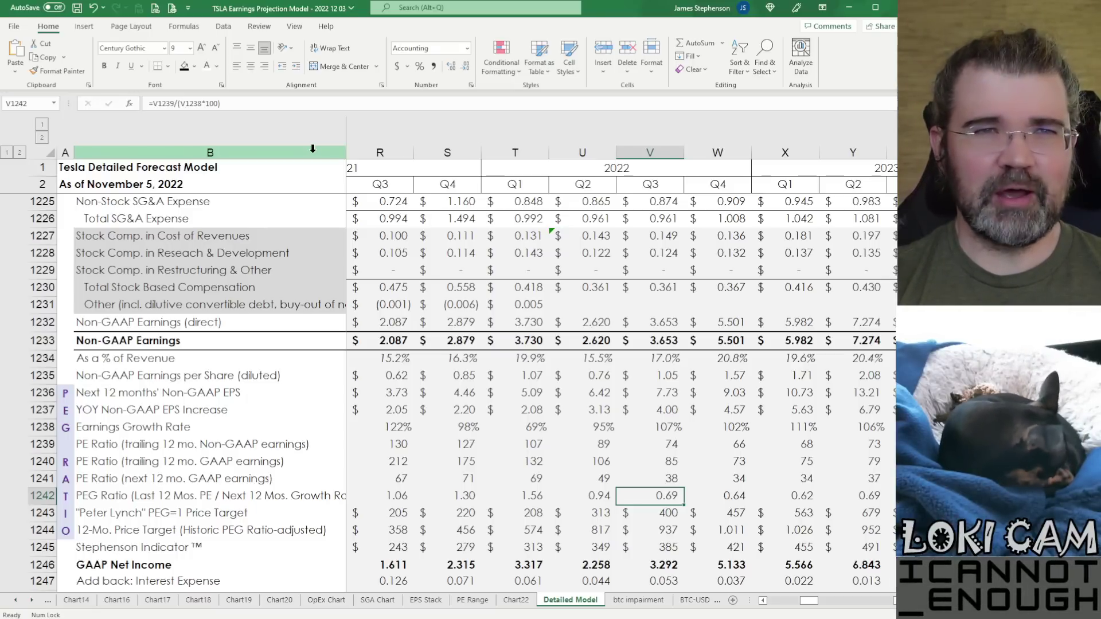
{"action": "key", "text": "Down"}
{"action": "key", "text": "Down"}
{"action": "key", "text": "Down"}
{"action": "key", "text": "Down"}
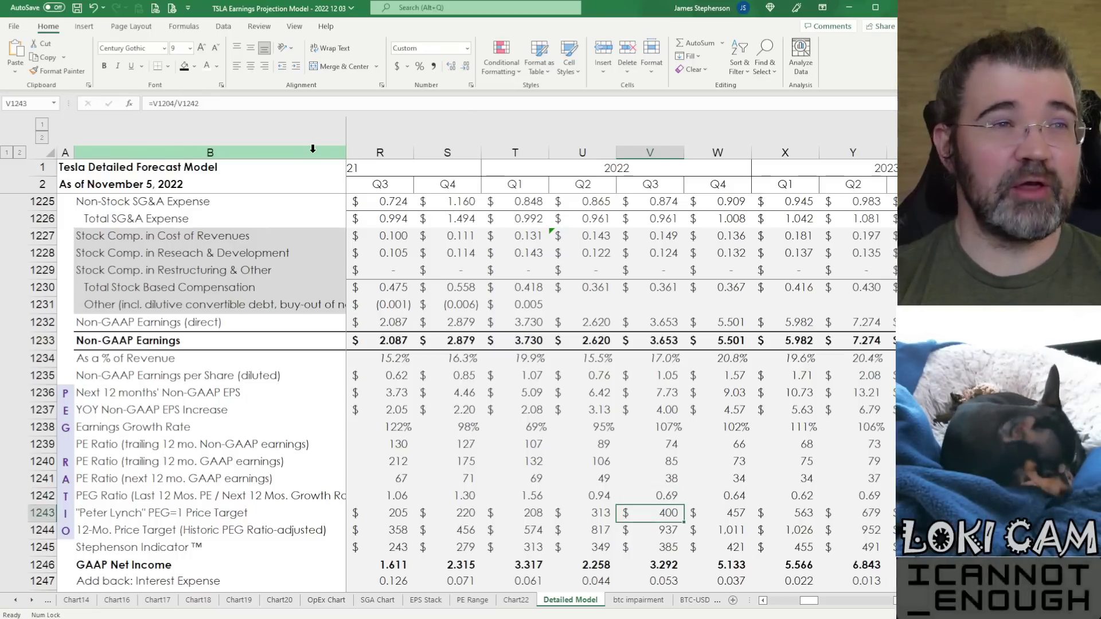
{"action": "key", "text": "Up"}
{"action": "key", "text": "Up"}
{"action": "key", "text": "Up"}
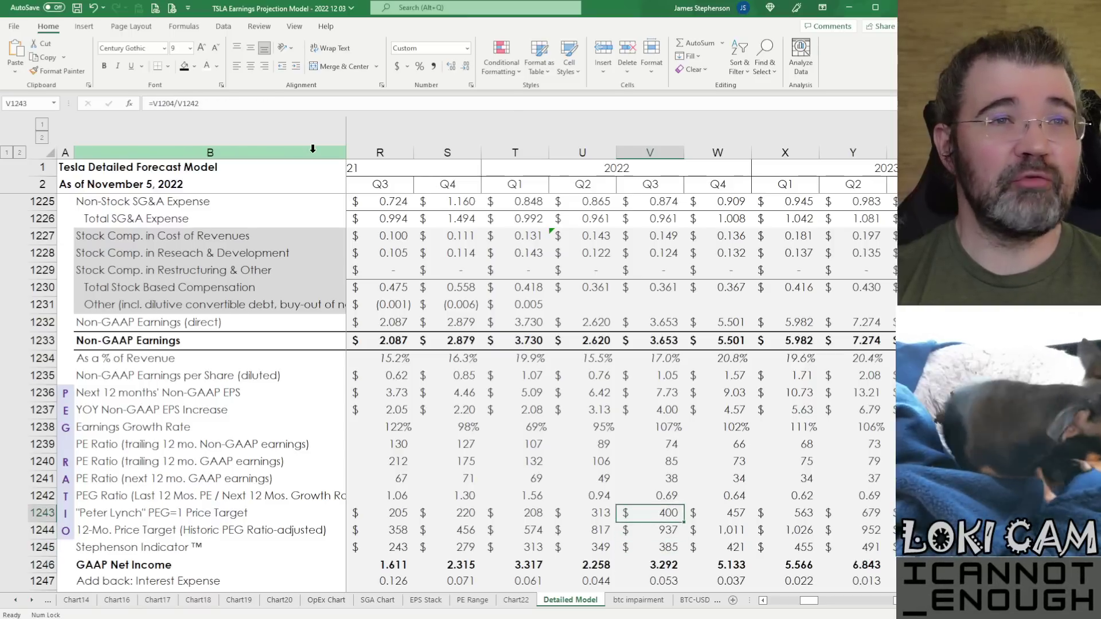
{"action": "left_click", "coordinate": [34, 516]}
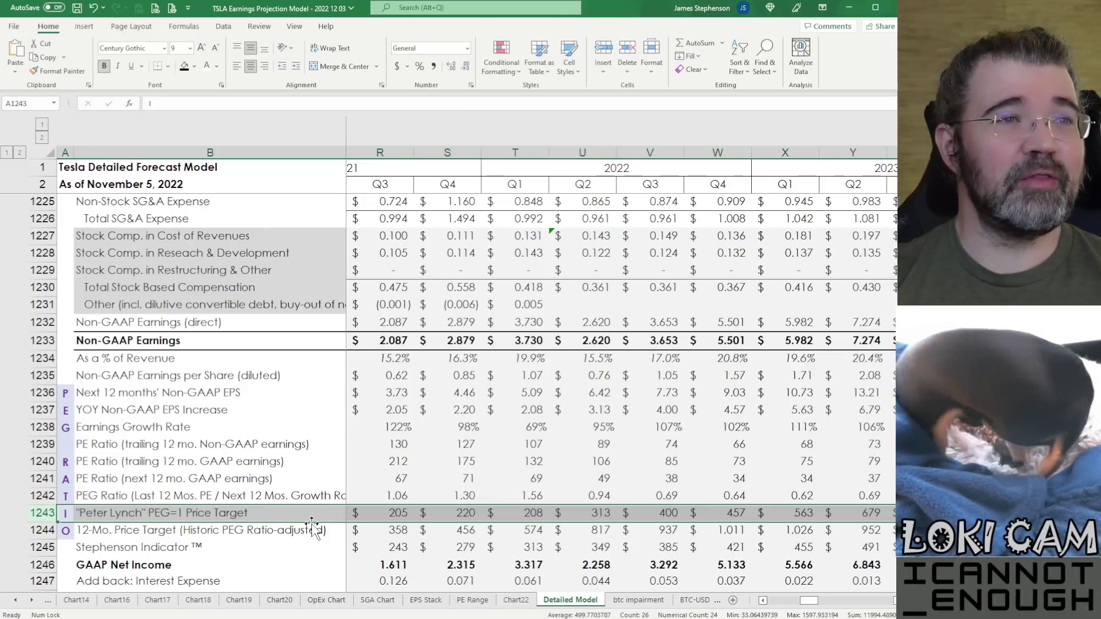
{"action": "left_click", "coordinate": [660, 514]}
{"action": "left_click", "coordinate": [174, 104]}
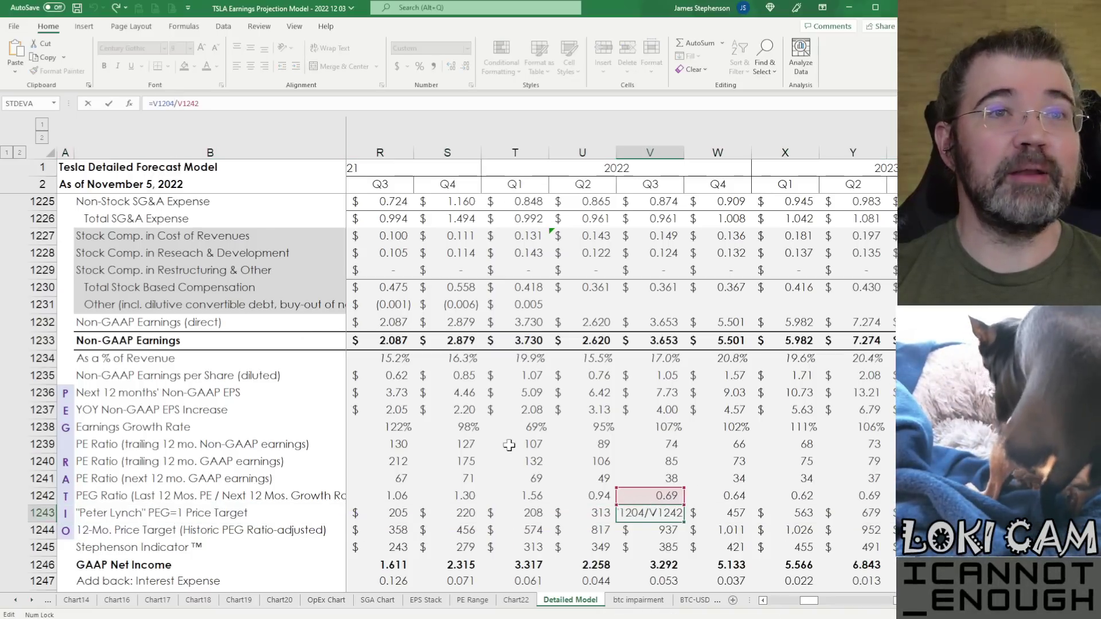
{"action": "scroll", "coordinate": [531, 461], "scroll_direction": "up", "scroll_amount": 1}
{"action": "scroll", "coordinate": [531, 460], "scroll_direction": "up", "scroll_amount": 8}
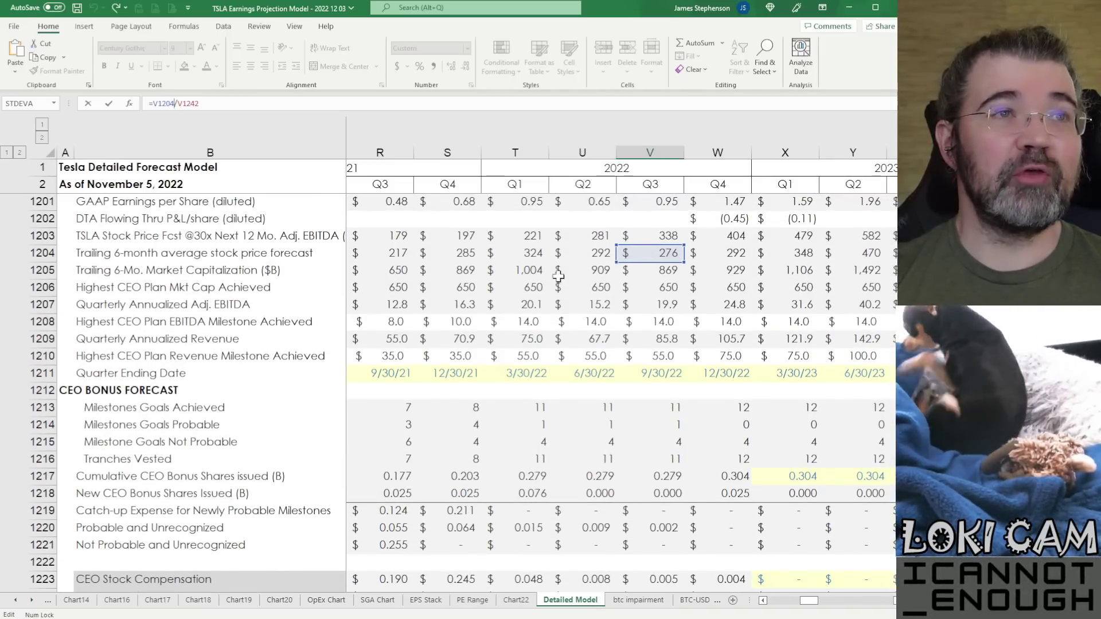
{"action": "scroll", "coordinate": [555, 447], "scroll_direction": "down", "scroll_amount": 6}
{"action": "scroll", "coordinate": [555, 448], "scroll_direction": "down", "scroll_amount": 4}
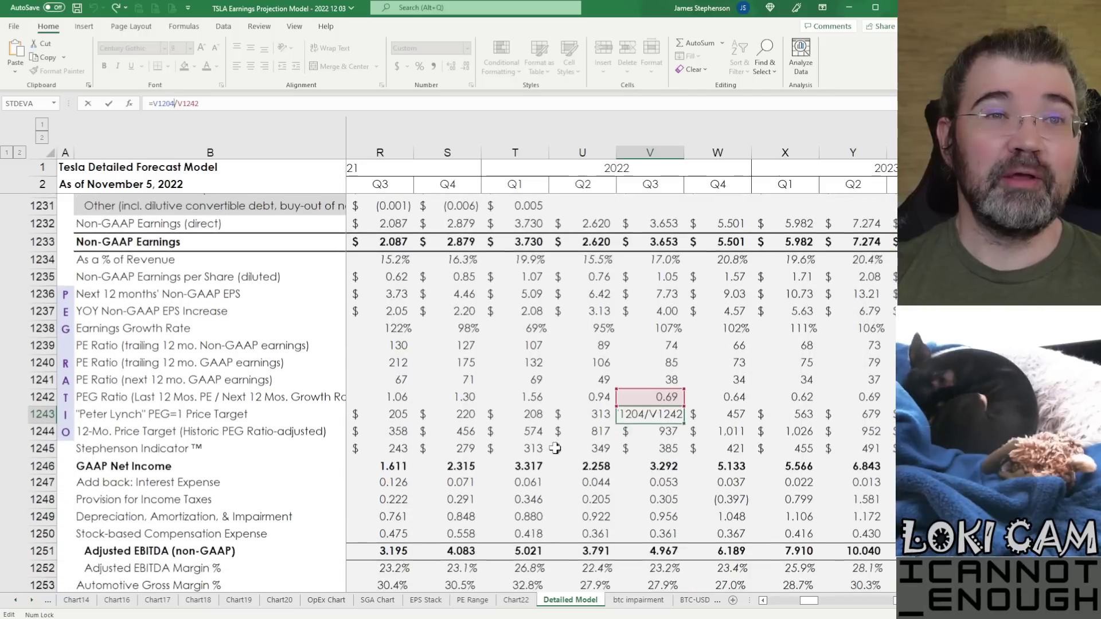
{"action": "scroll", "coordinate": [555, 448], "scroll_direction": "up", "scroll_amount": 1}
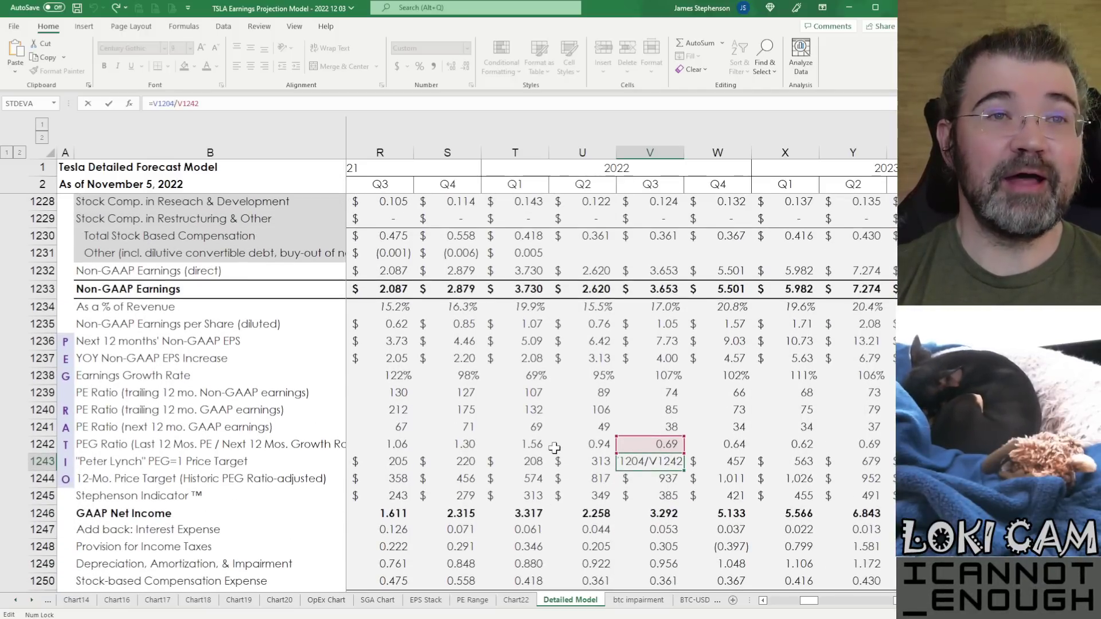
{"action": "key", "text": "ctrl+Return"}
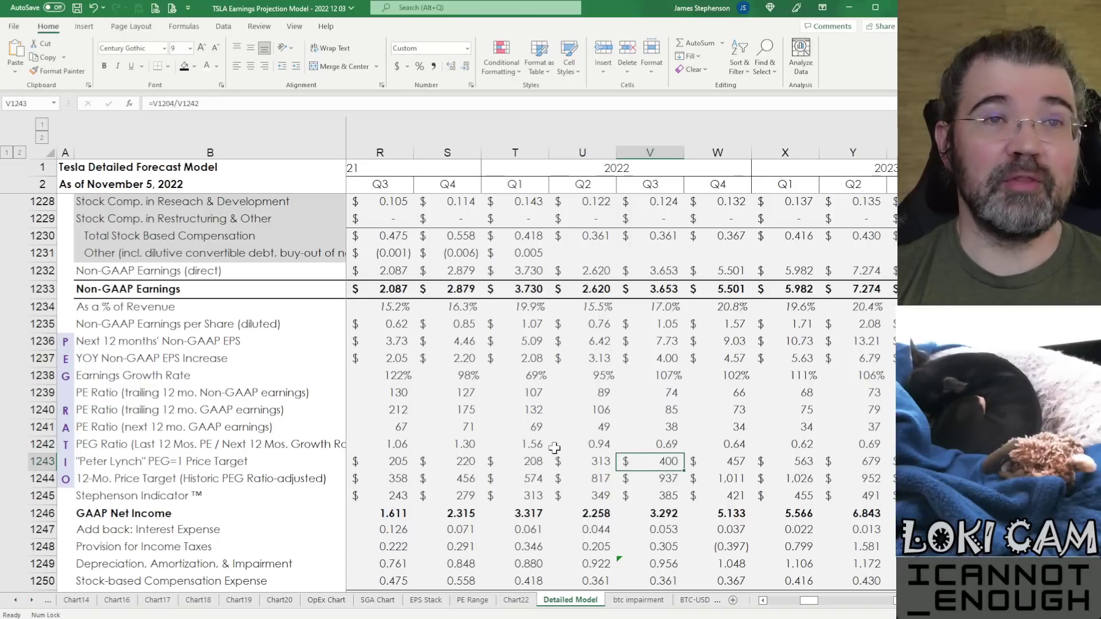
{"action": "key", "text": "Down"}
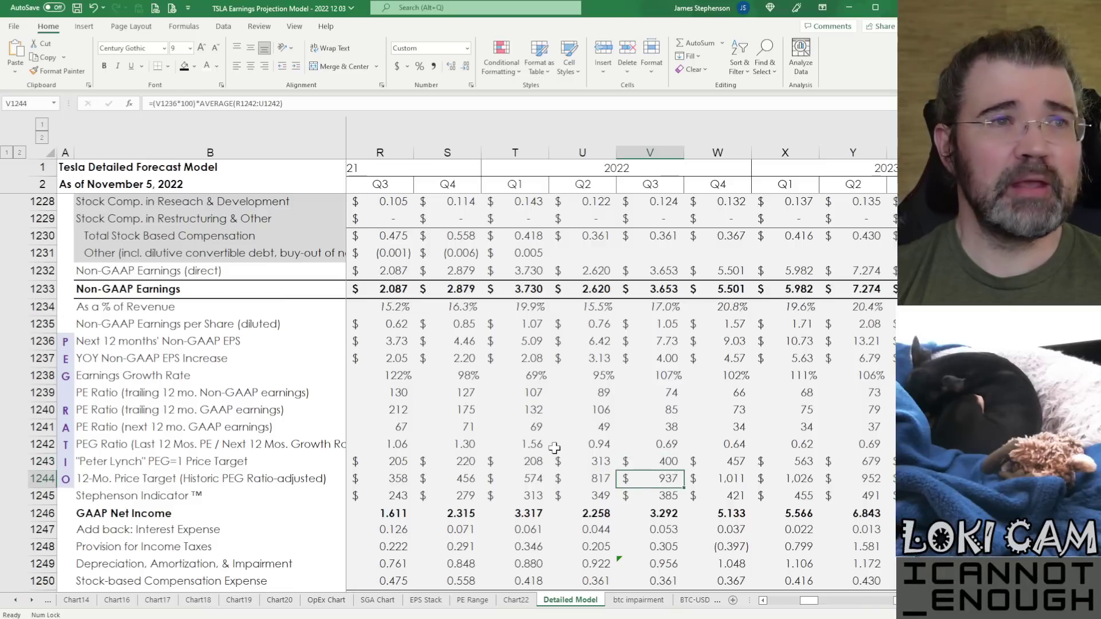
{"action": "left_click", "coordinate": [269, 103]}
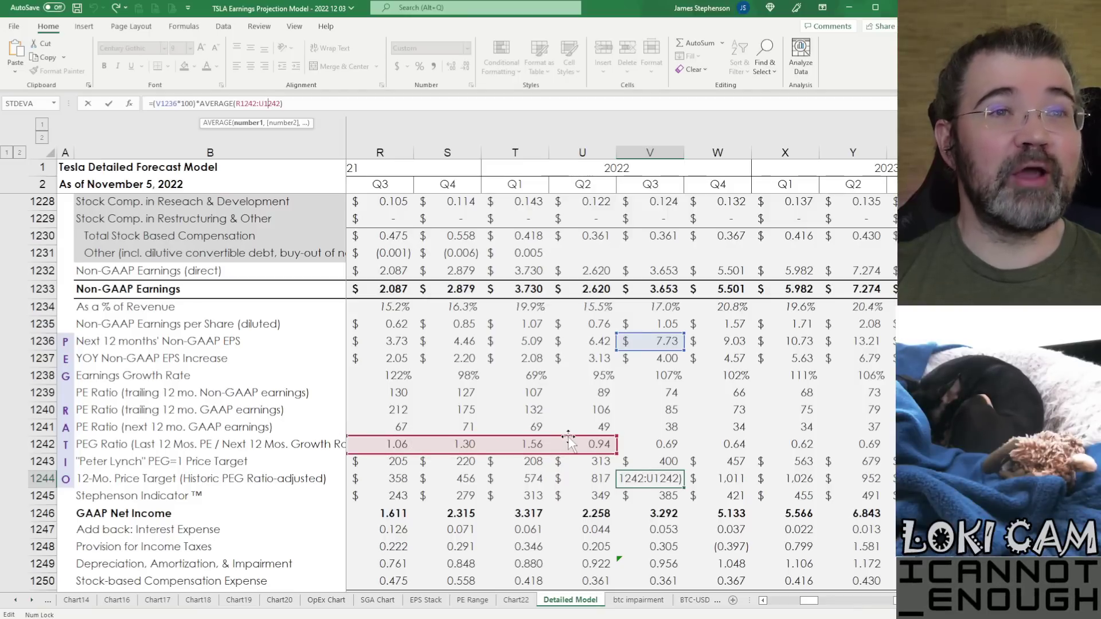
{"action": "key", "text": "ctrl+Return"}
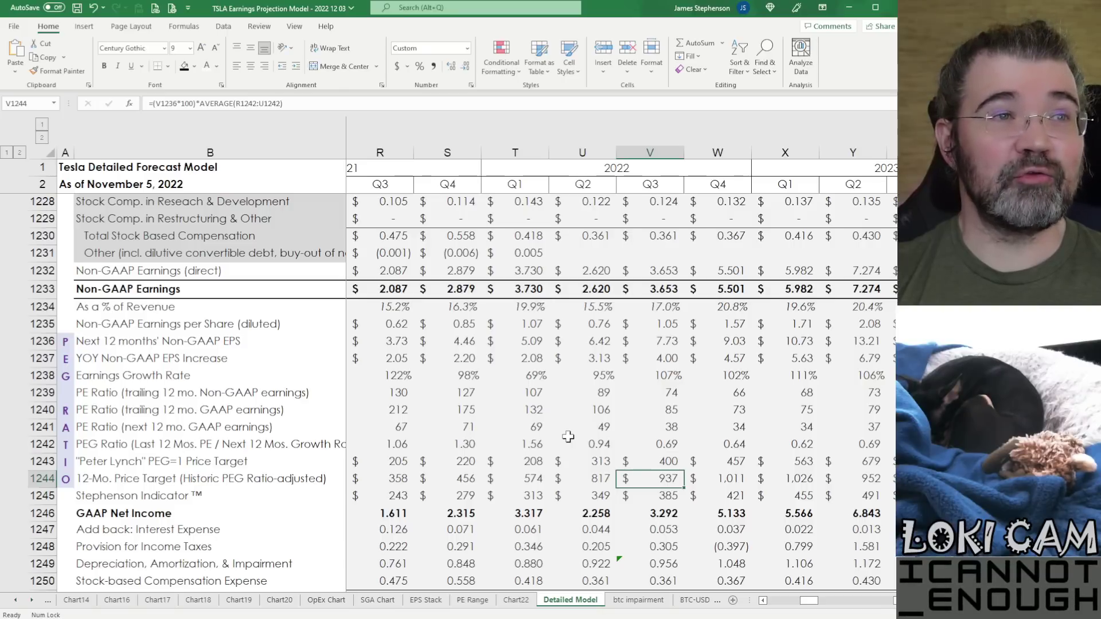
{"action": "key", "text": "Right"}
{"action": "key", "text": "Right"}
{"action": "key", "text": "Right"}
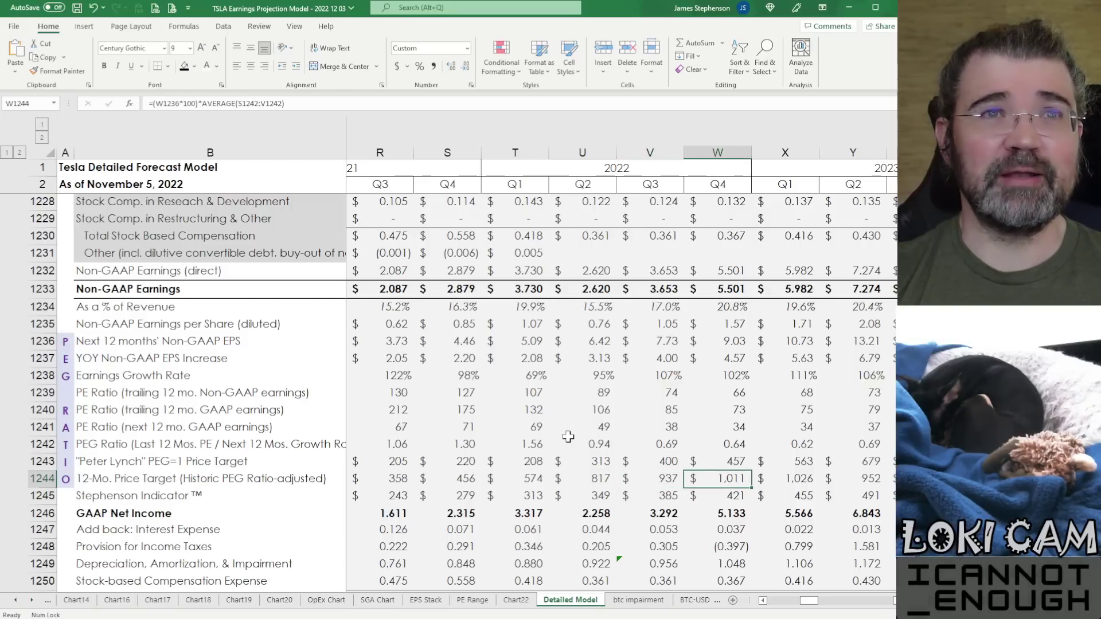
{"action": "key", "text": "Right"}
{"action": "key", "text": "Right"}
{"action": "key", "text": "Right"}
{"action": "key", "text": "Right"}
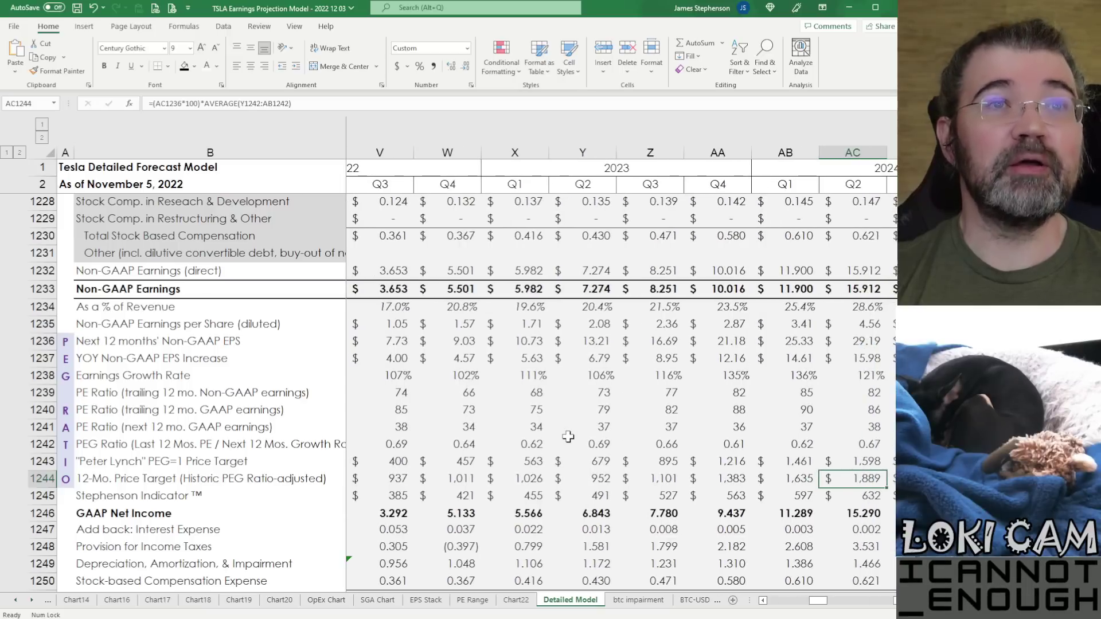
{"action": "key", "text": "Left"}
{"action": "key", "text": "Left"}
{"action": "key", "text": "Left"}
{"action": "key", "text": "Left"}
{"action": "key", "text": "Left"}
{"action": "key", "text": "Left"}
{"action": "key", "text": "Left"}
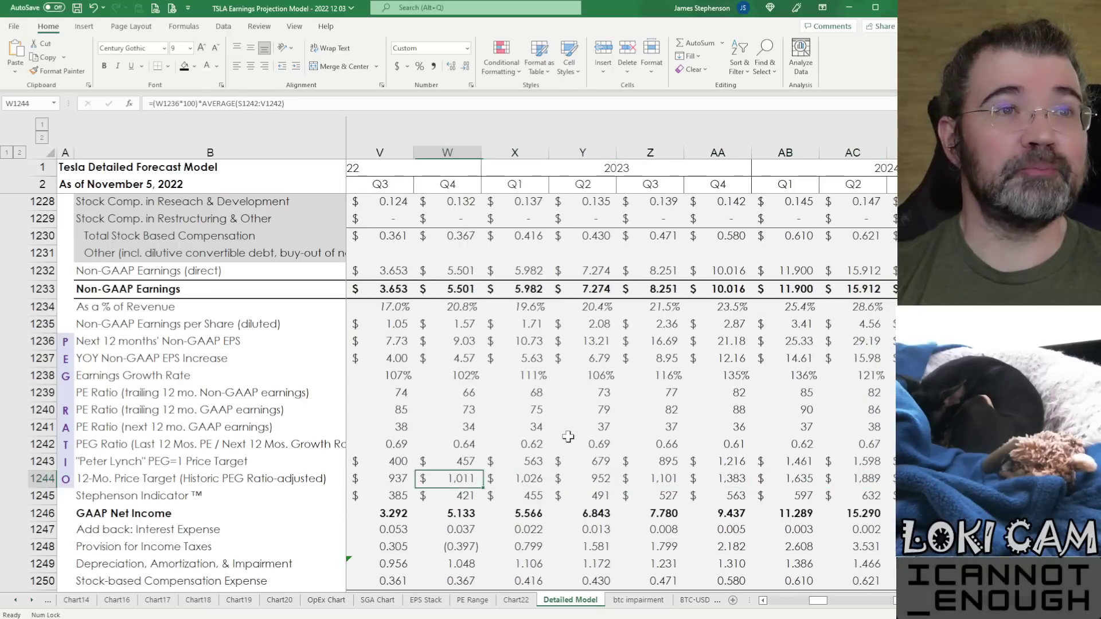
{"action": "key", "text": "Left"}
{"action": "key", "text": "Right"}
{"action": "key", "text": "Right"}
{"action": "key", "text": "Down"}
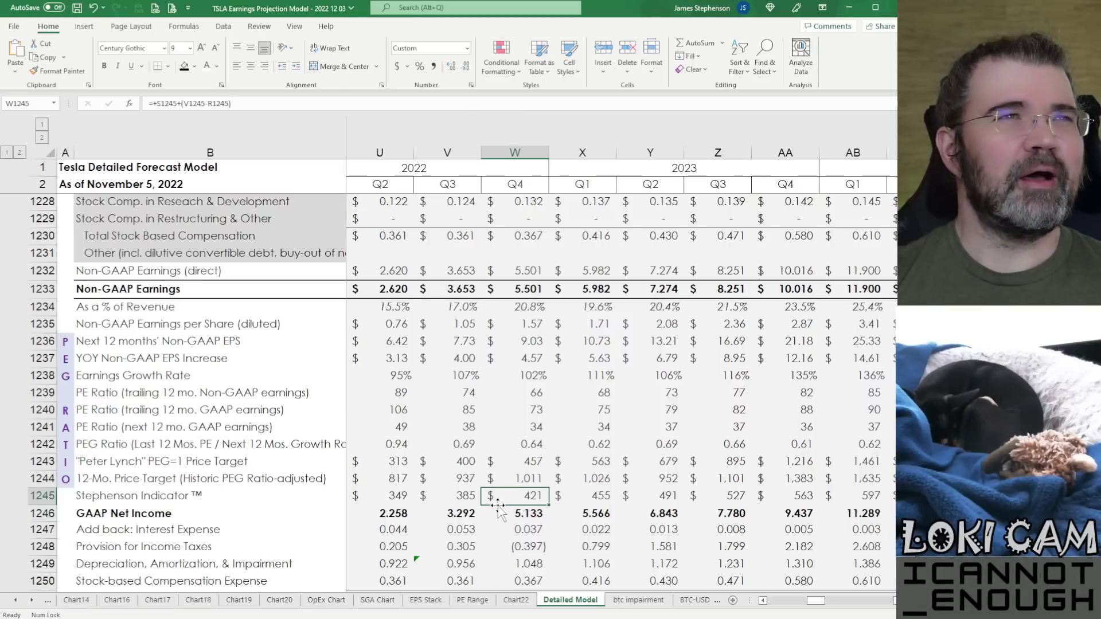
{"action": "left_click", "coordinate": [451, 66]}
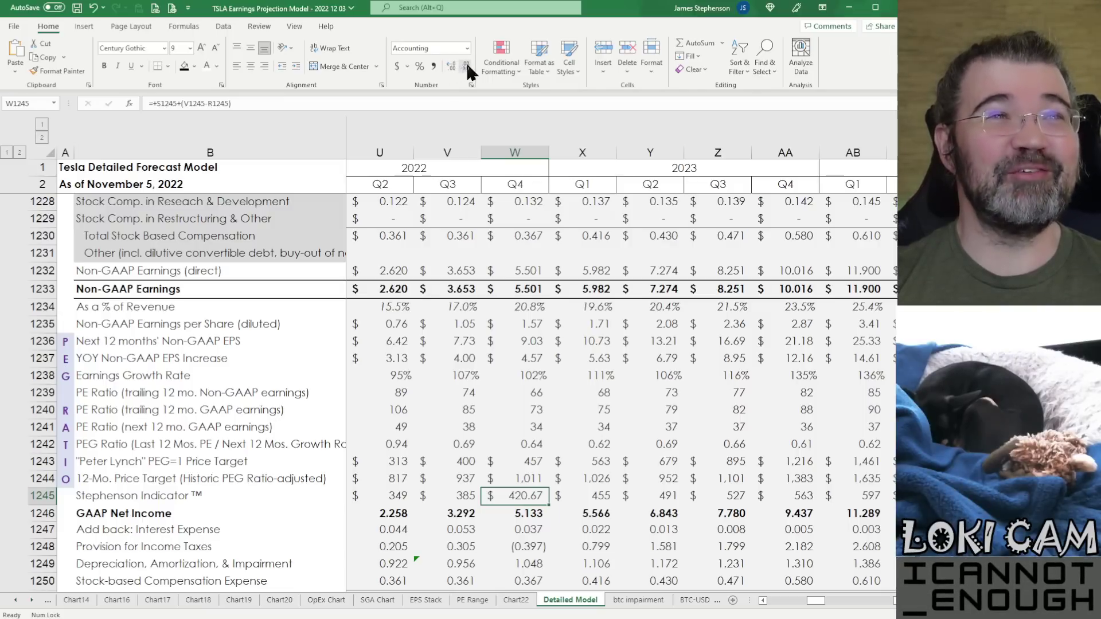
{"action": "left_click", "coordinate": [467, 67]}
{"action": "left_click", "coordinate": [467, 66]}
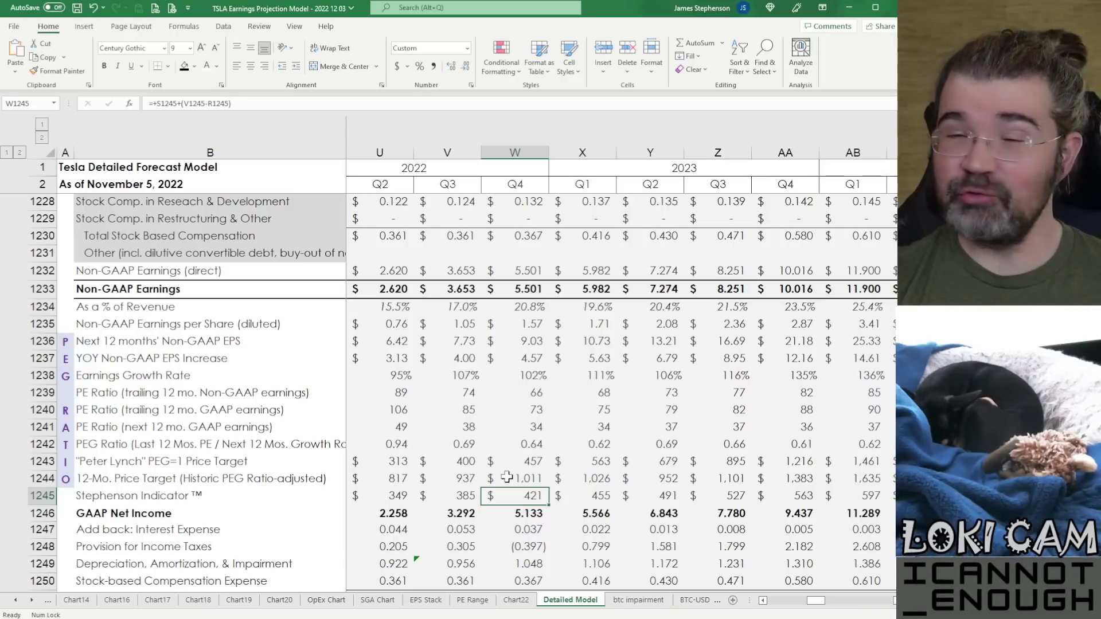
{"action": "key", "text": "Down"}
{"action": "key", "text": "Down"}
{"action": "key", "text": "Down"}
{"action": "key", "text": "Down"}
{"action": "key", "text": "Down"}
{"action": "key", "text": "Down"}
{"action": "key", "text": "Down"}
{"action": "scroll", "coordinate": [507, 477], "scroll_direction": "down", "scroll_amount": 2}
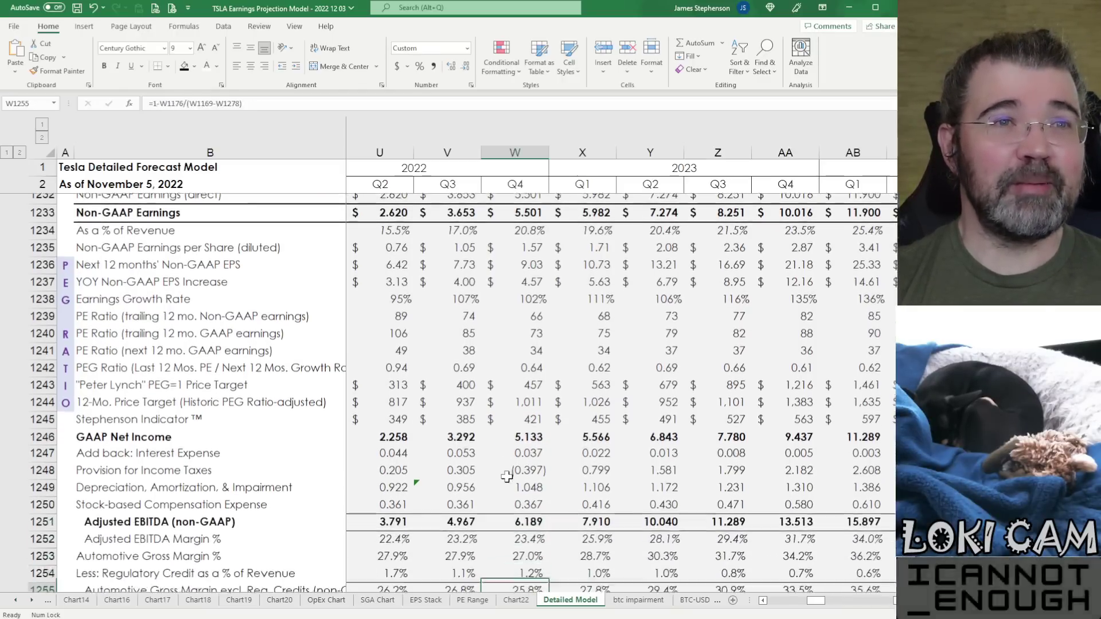
{"action": "key", "text": "Up"}
{"action": "key", "text": "Up"}
{"action": "key", "text": "Up"}
{"action": "key", "text": "Up"}
{"action": "key", "text": "Up"}
{"action": "key", "text": "Up"}
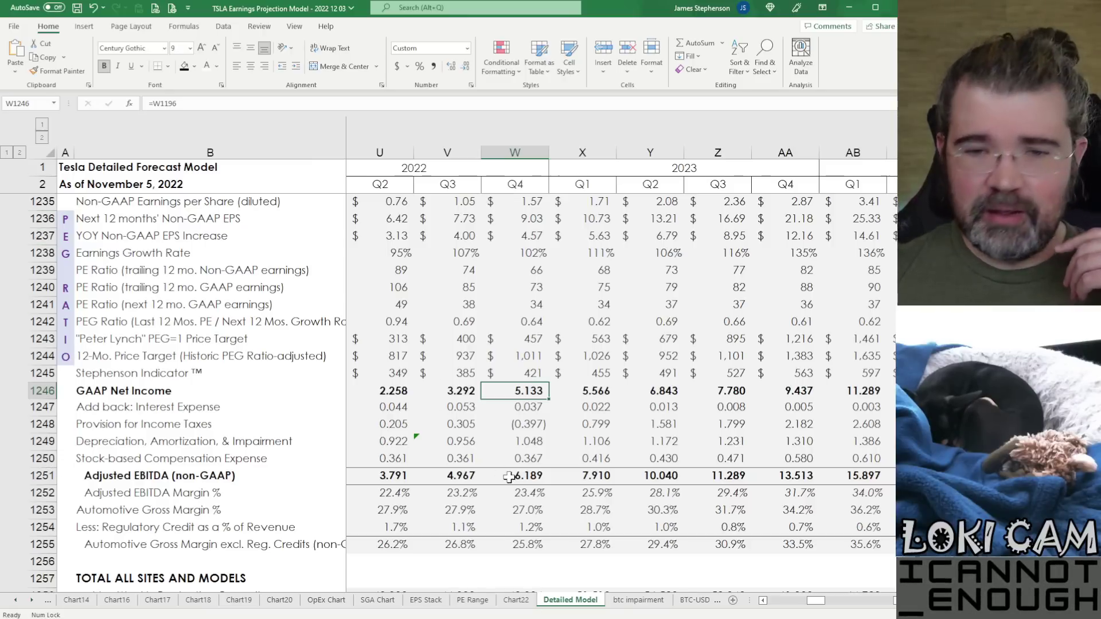
{"action": "scroll", "coordinate": [509, 477], "scroll_direction": "up", "scroll_amount": 3}
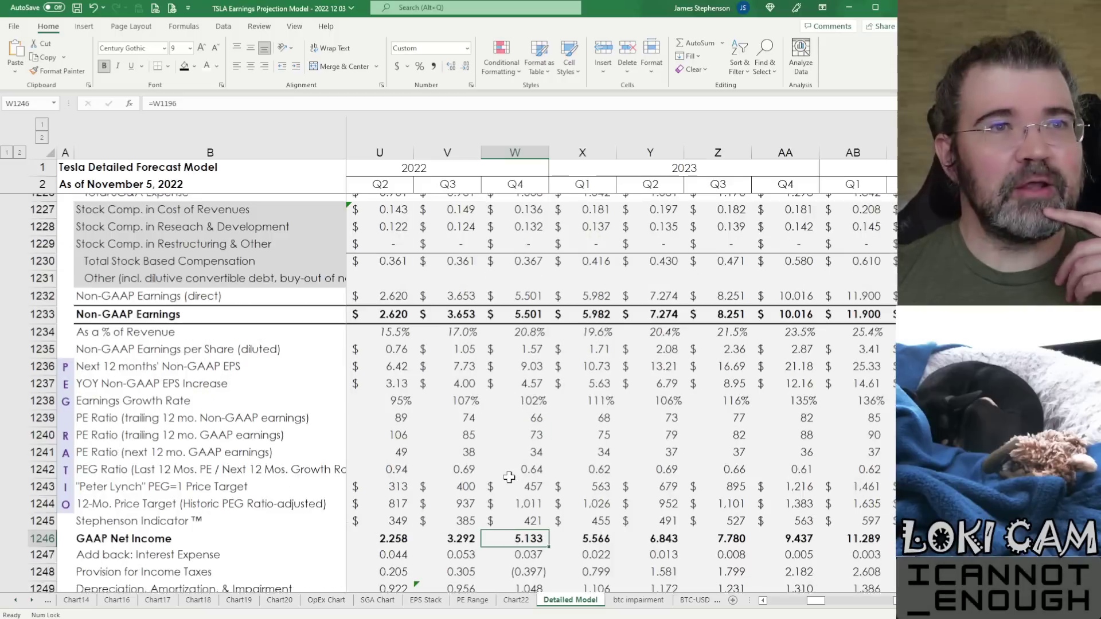